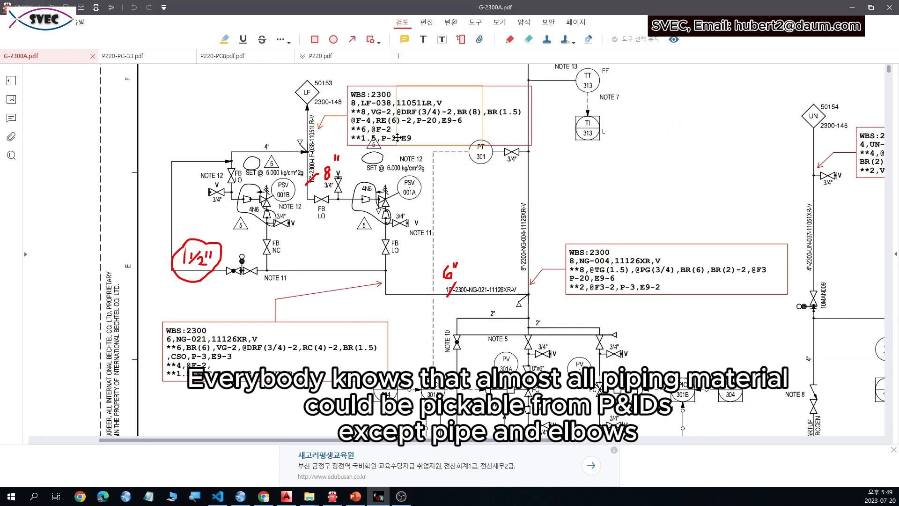
Step: Examine the red MTO annotation for line LF-038 on the first P&ID sheet of G-2300A.pdf
mouse_move(396, 137)
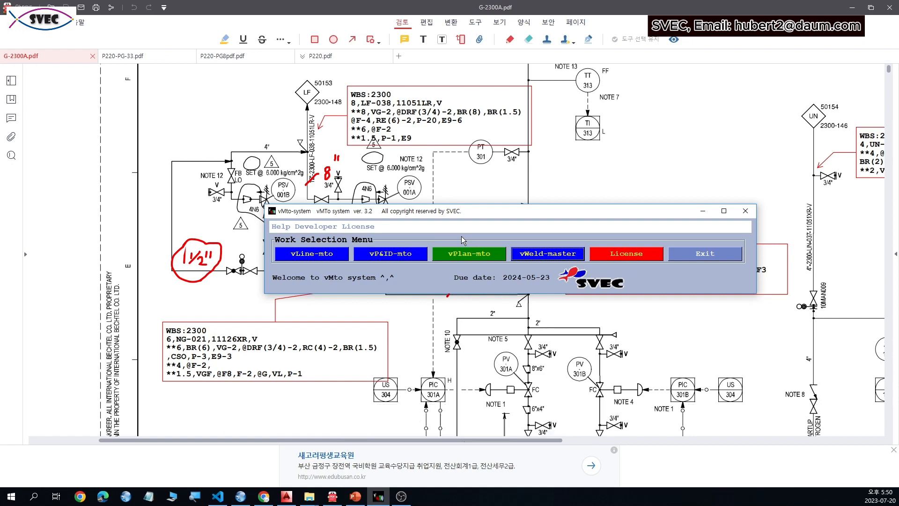
ctrl+scroll(414, 129, up, 5)
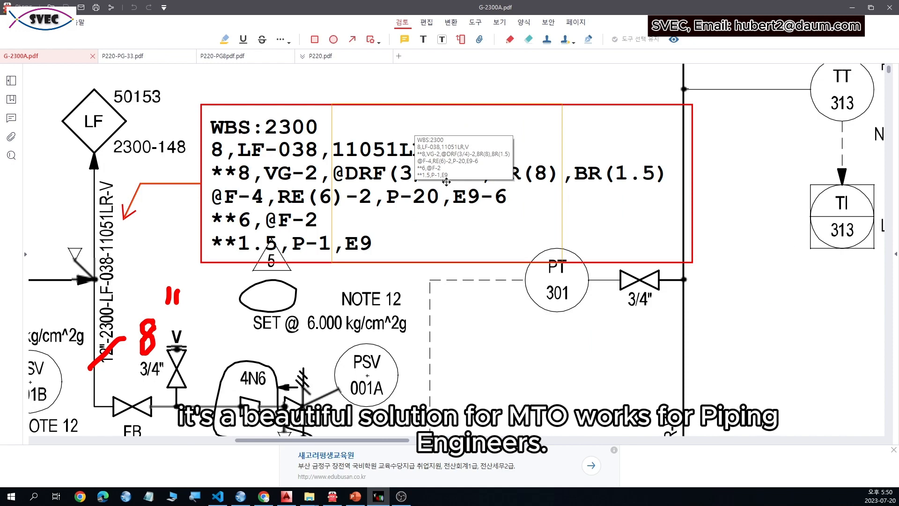
ctrl+scroll(446, 181, up, 2)
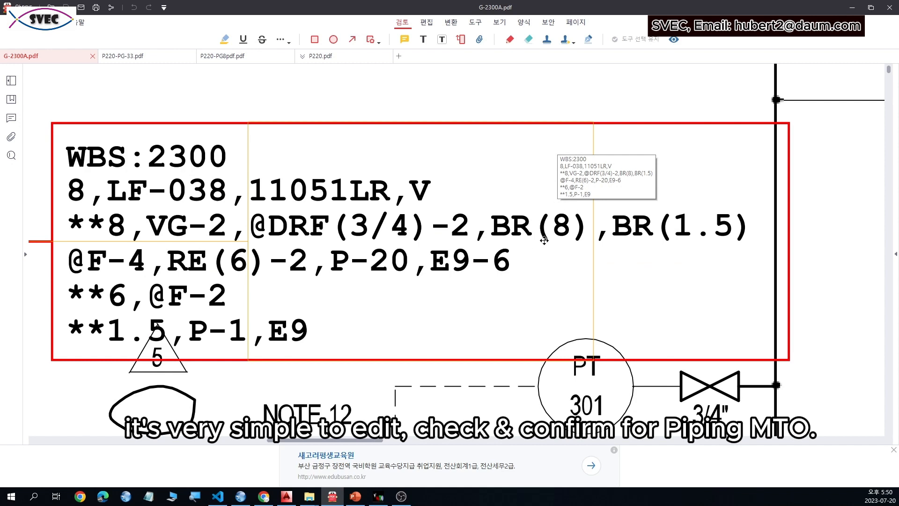
scroll(550, 239, up, 1)
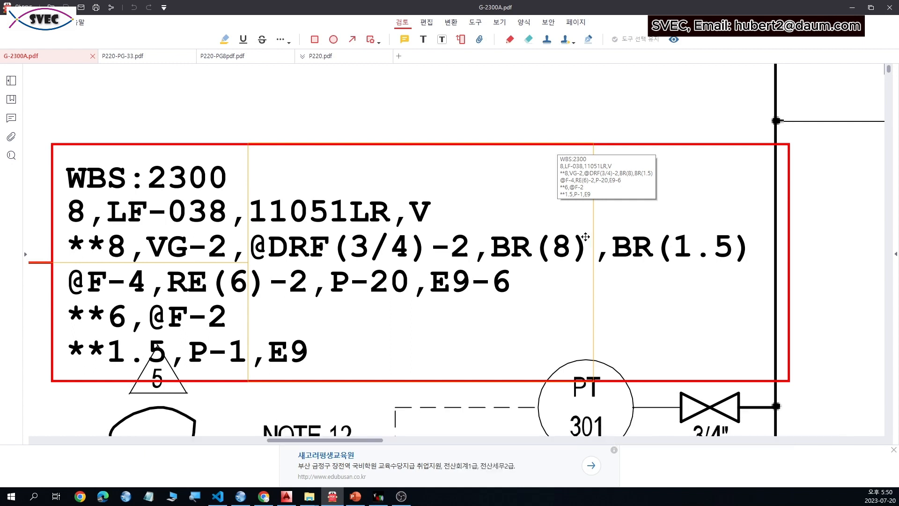
ctrl+scroll(609, 253, down, 2)
ctrl+scroll(612, 254, down, 1)
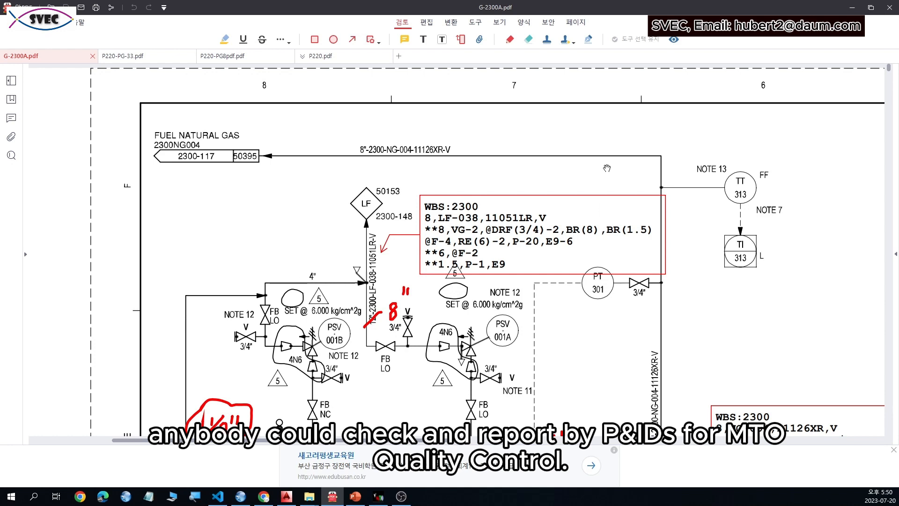
scroll(557, 165, down, 3)
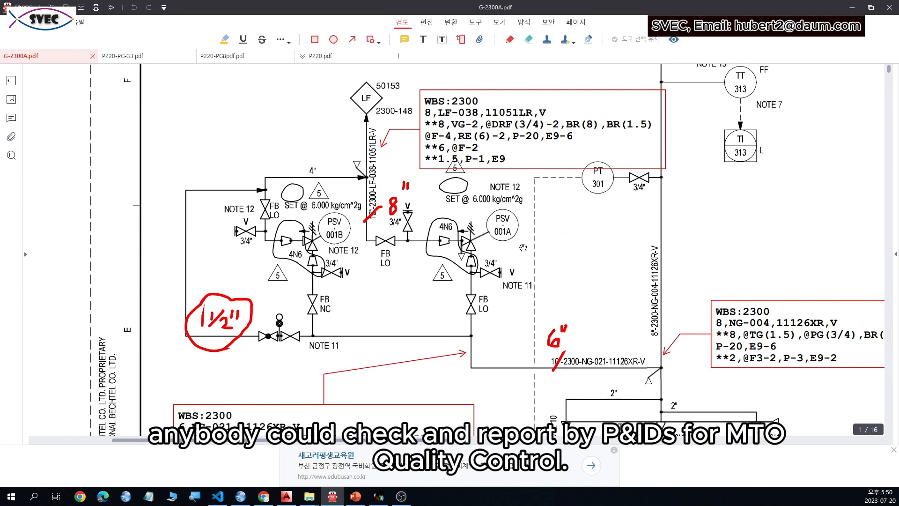
ctrl+scroll(543, 230, down, 1)
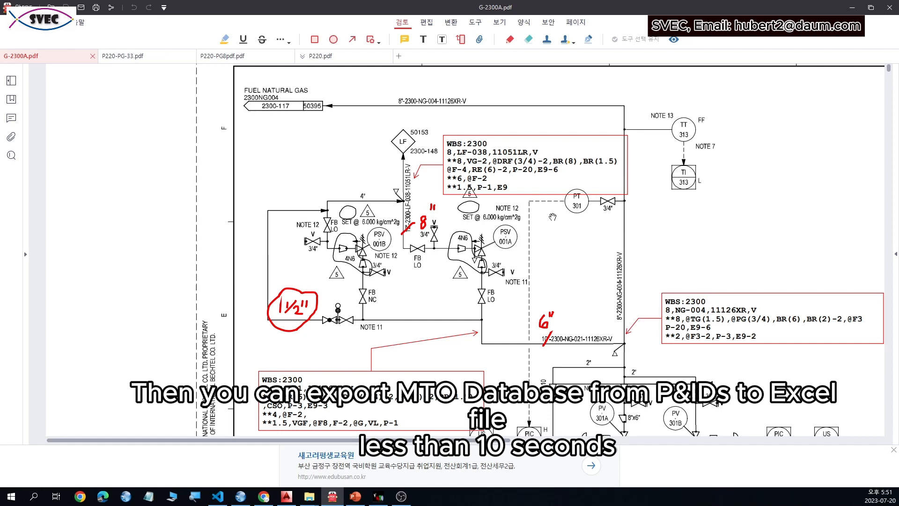
Step: Look through the MTO annotations of the other lines across the P&ID sheets in G-2300A.pdf
ctrl+scroll(604, 229, down, 2)
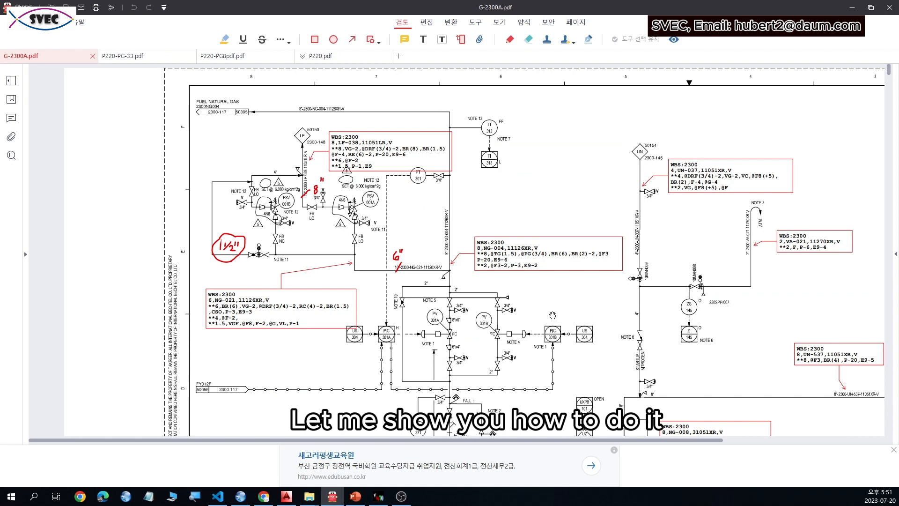
scroll(552, 315, down, 3)
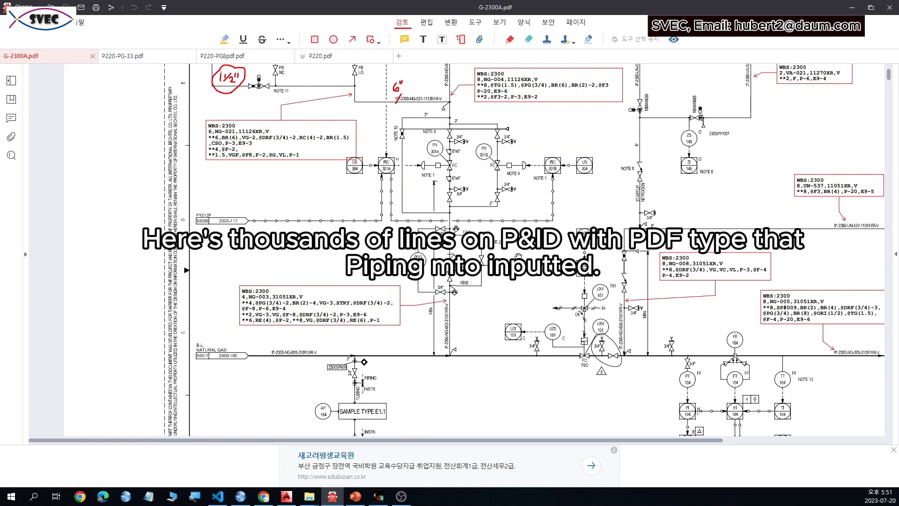
scroll(540, 253, down, 3)
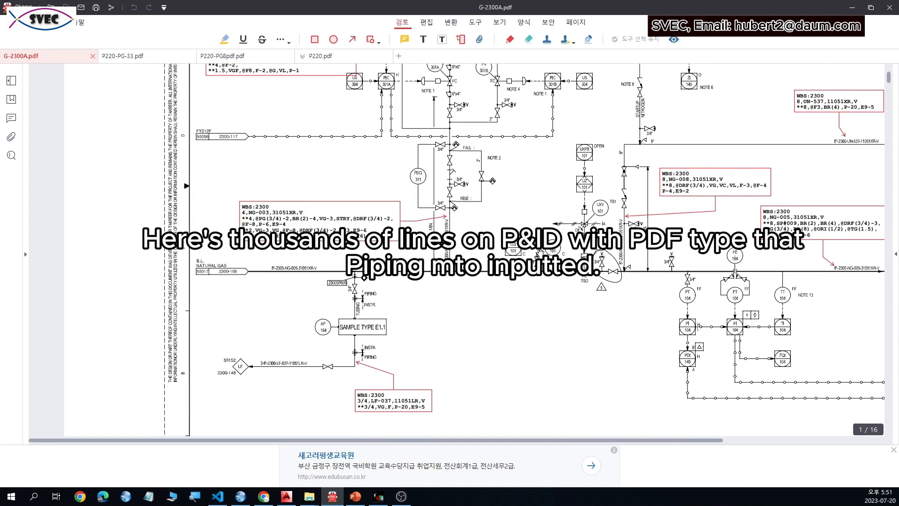
ctrl+scroll(540, 254, up, 5)
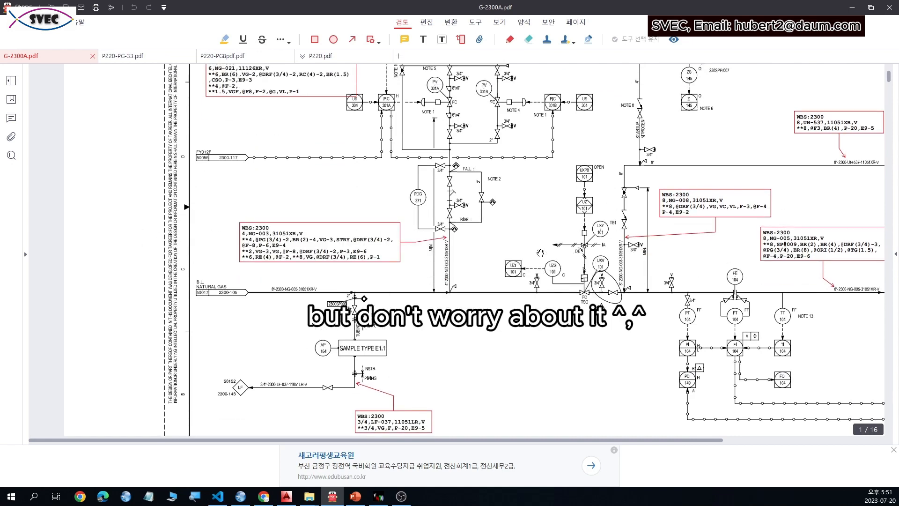
ctrl+scroll(539, 253, up, 1)
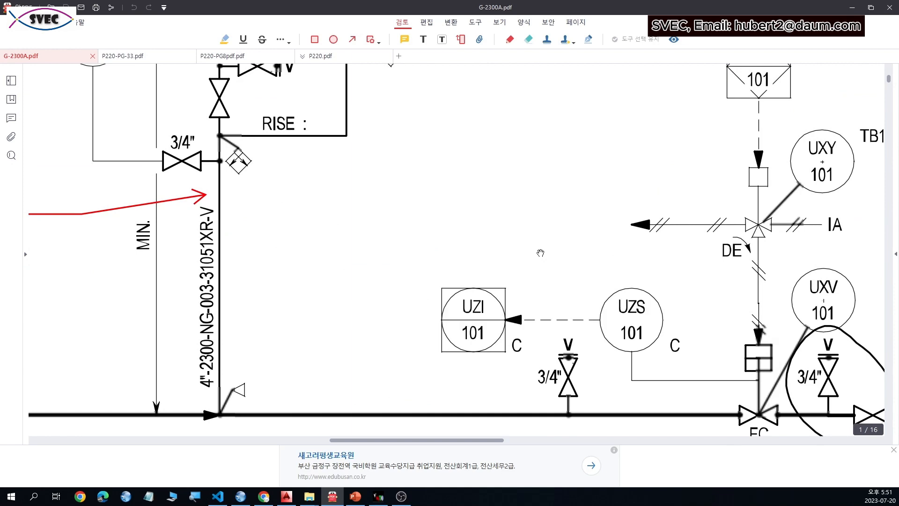
scroll(540, 253, down, 4)
ctrl+scroll(540, 254, down, 5)
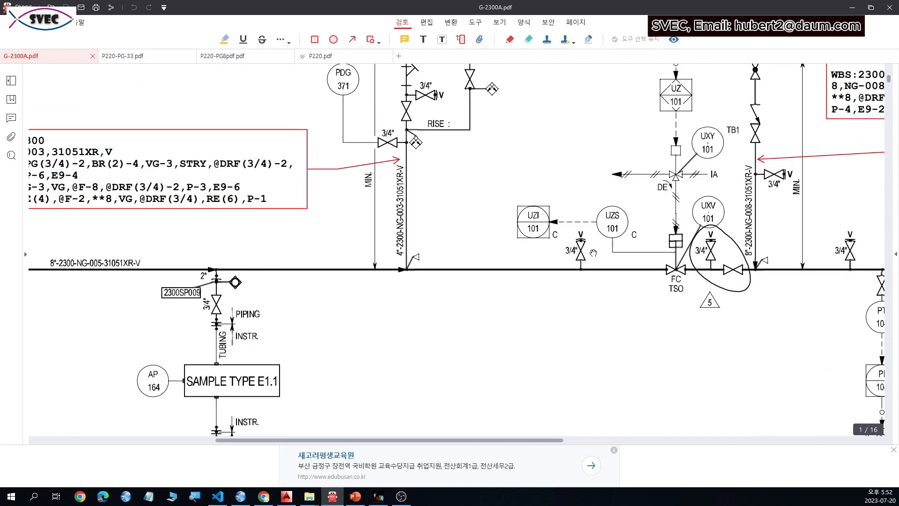
scroll(564, 240, down, 3)
scroll(563, 240, down, 6)
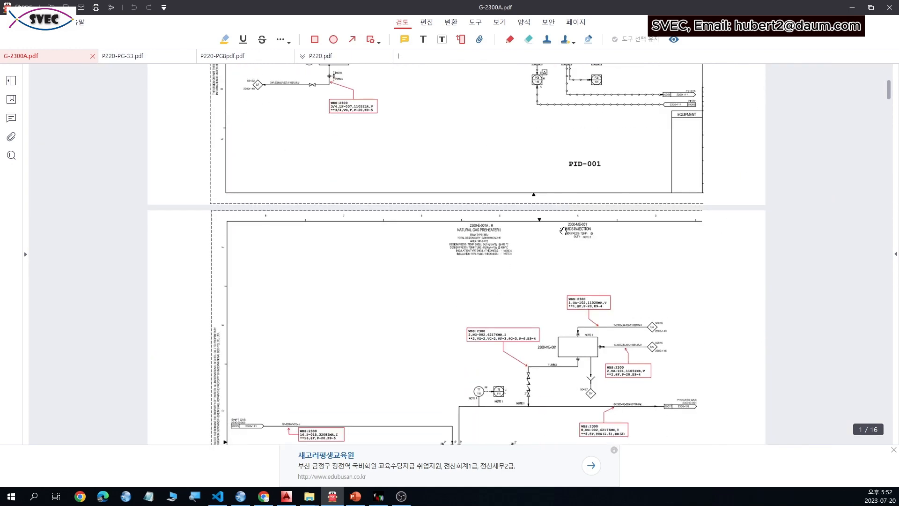
ctrl+scroll(554, 252, up, 4)
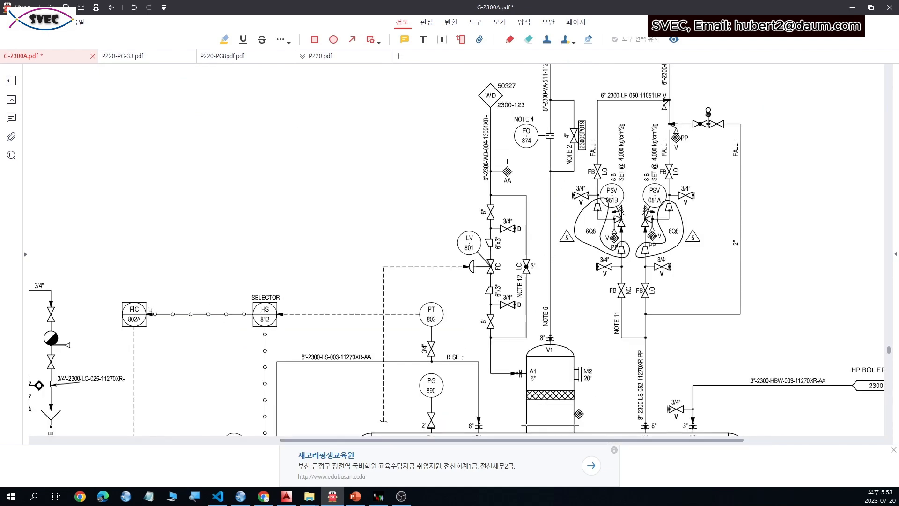
Step: Switch to vMto-system, start vP&ID-mto and open the MTO manager for the TEST project
drag(898, 257, 373, 241)
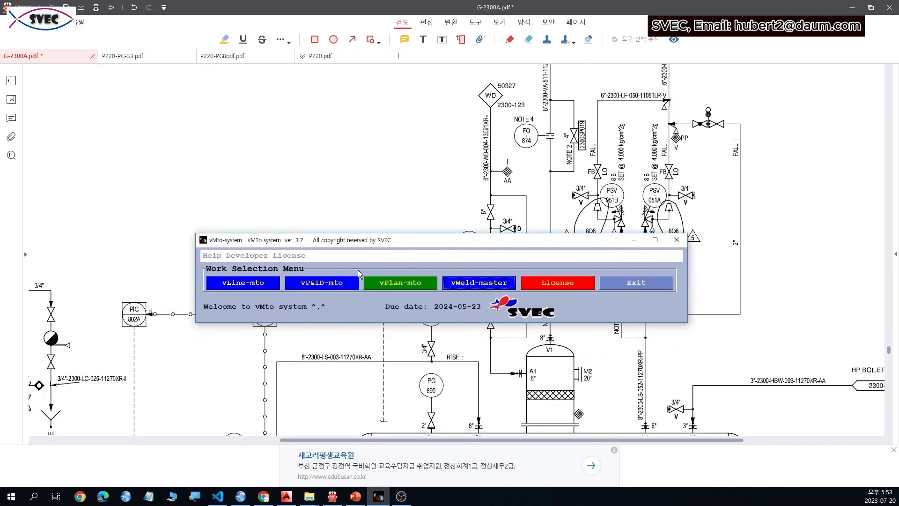
click(327, 286)
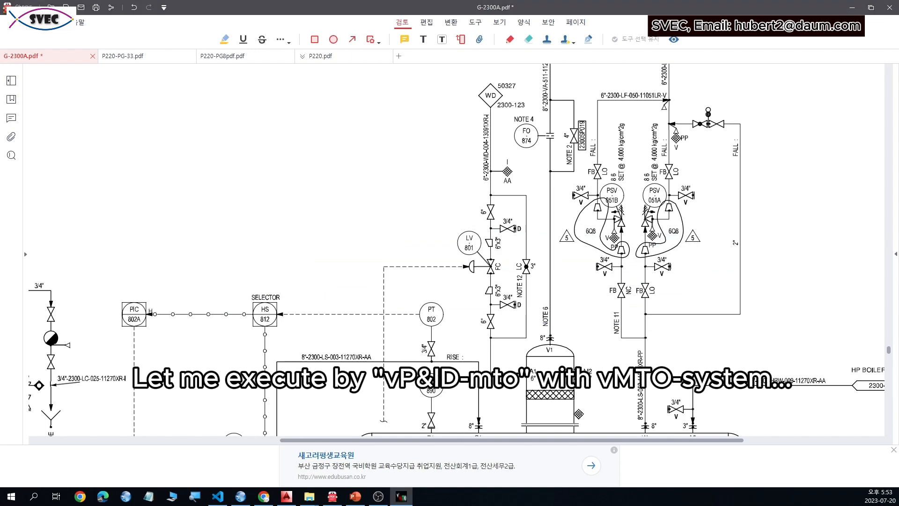
drag(890, 216, 328, 221)
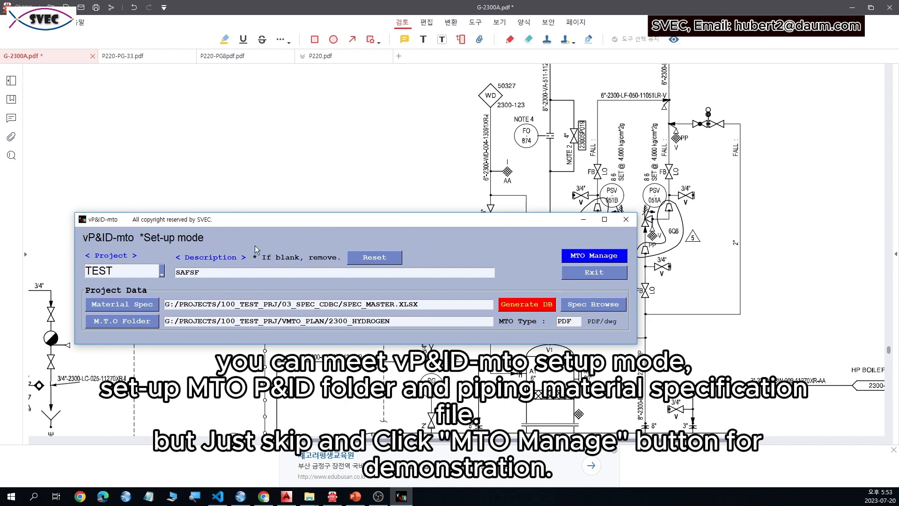
click(596, 257)
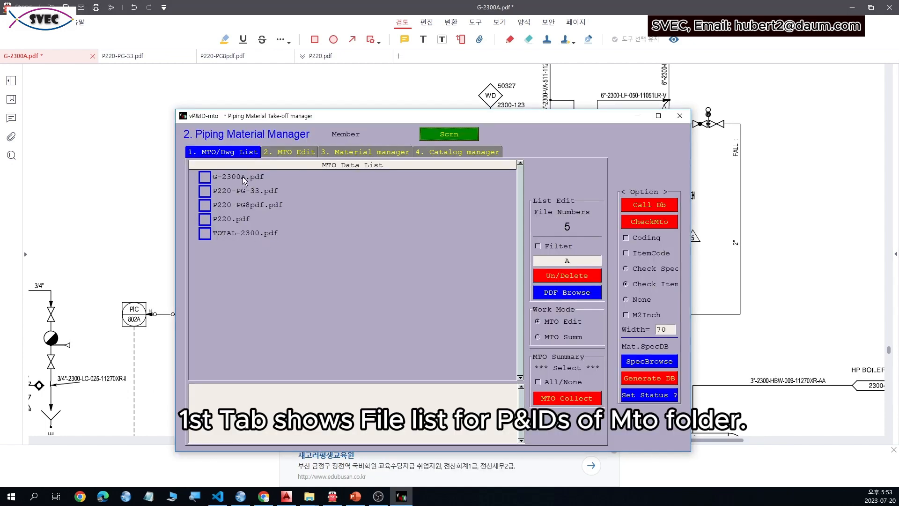
Step: Highlight P220.pdf and TOTAL-2300.pdf in the MTO data list, and bring up the MTO Edit page
click(242, 217)
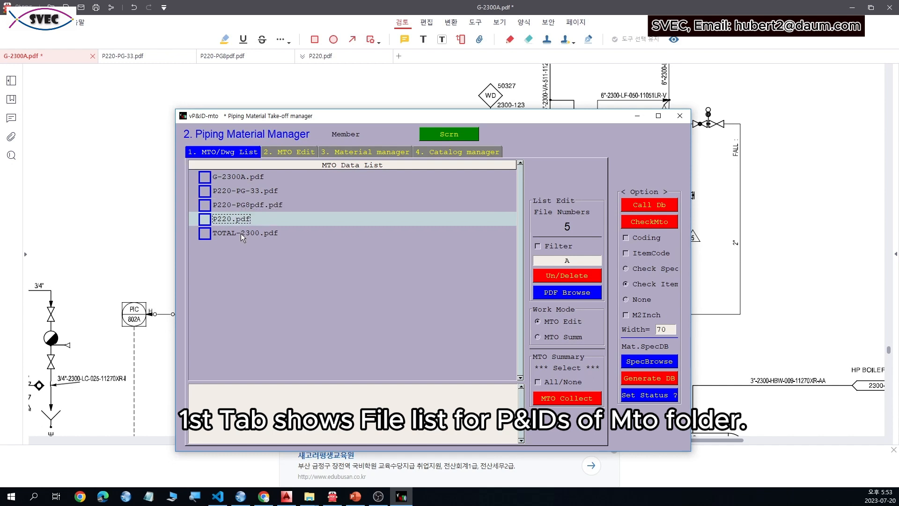
click(240, 234)
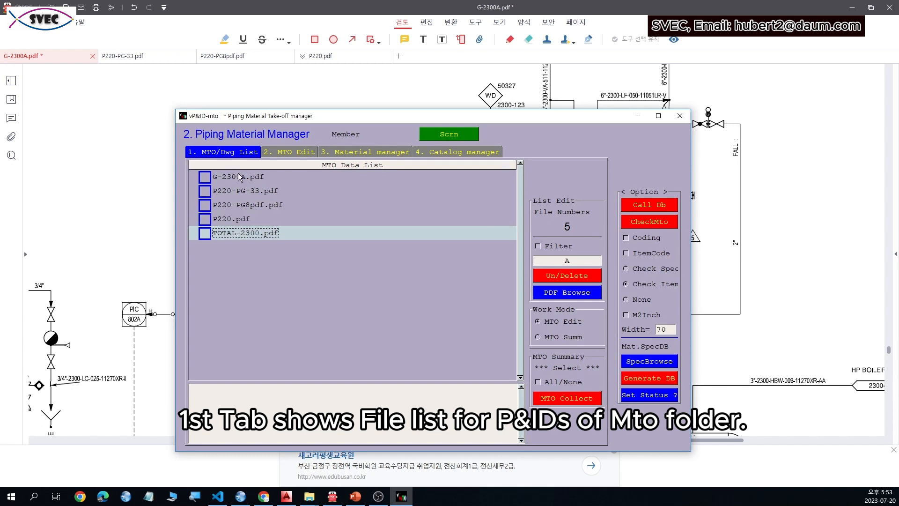
click(290, 151)
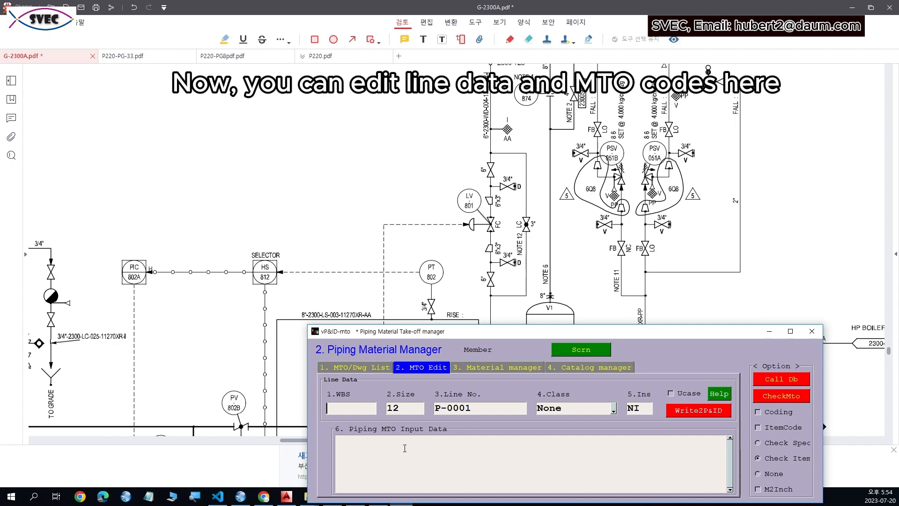
Step: Enter 23006 as the WBS in the line data
click(353, 408)
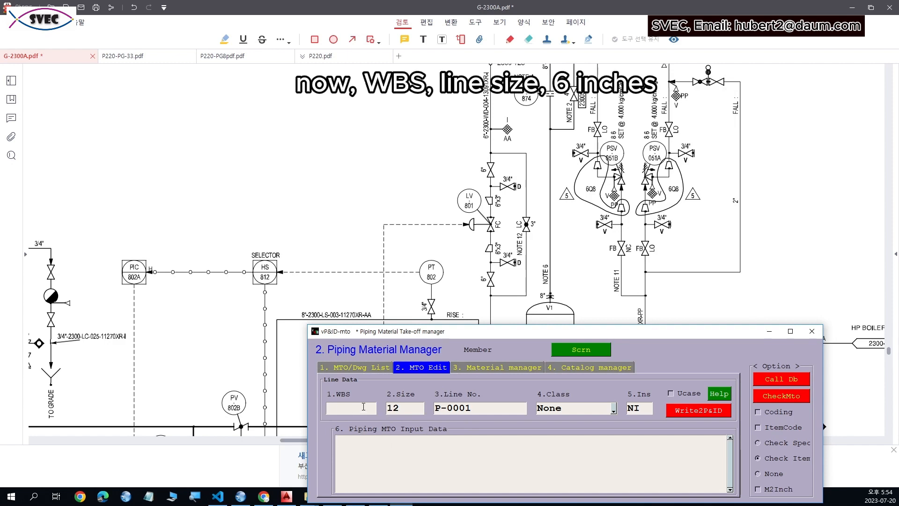
text(2300)
click(387, 405)
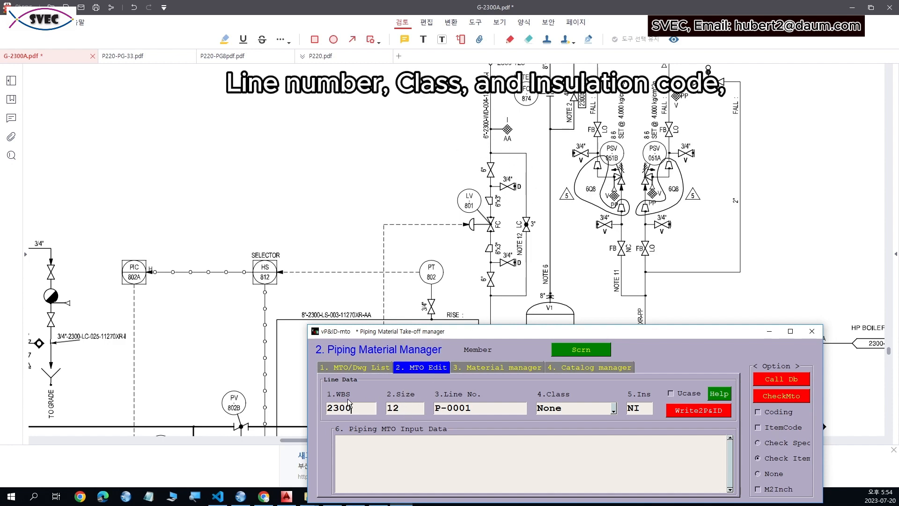
text(6)
Step: Replace the line number with WD-004, as labelled on the 6-inch line in the P&ID
drag(483, 405, 443, 403)
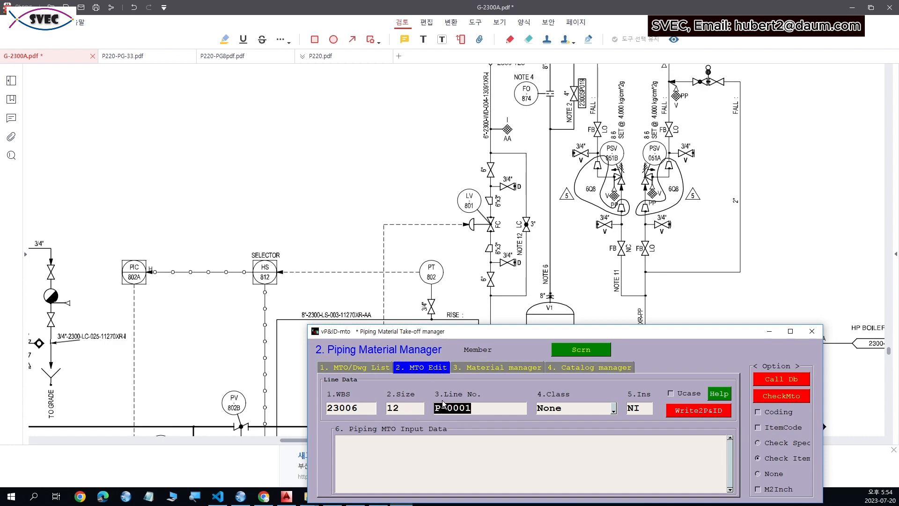
text(WD-)
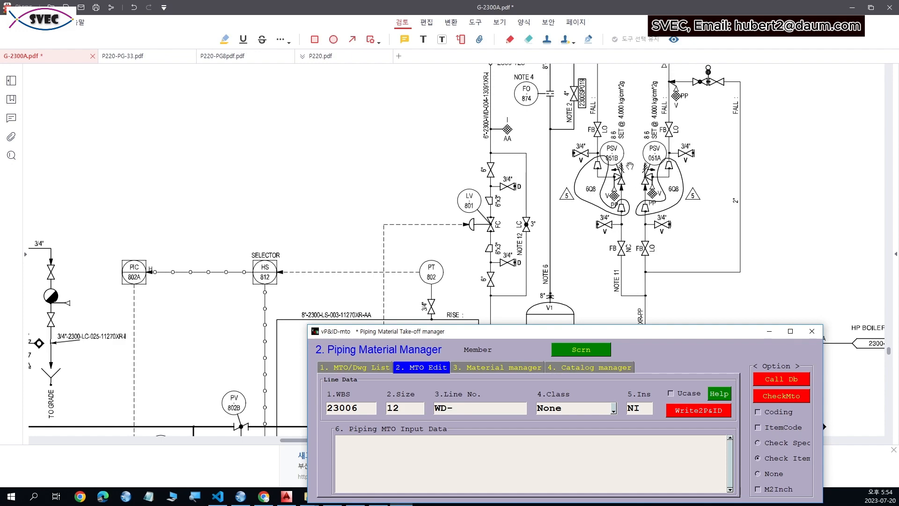
scroll(557, 110, up, 2)
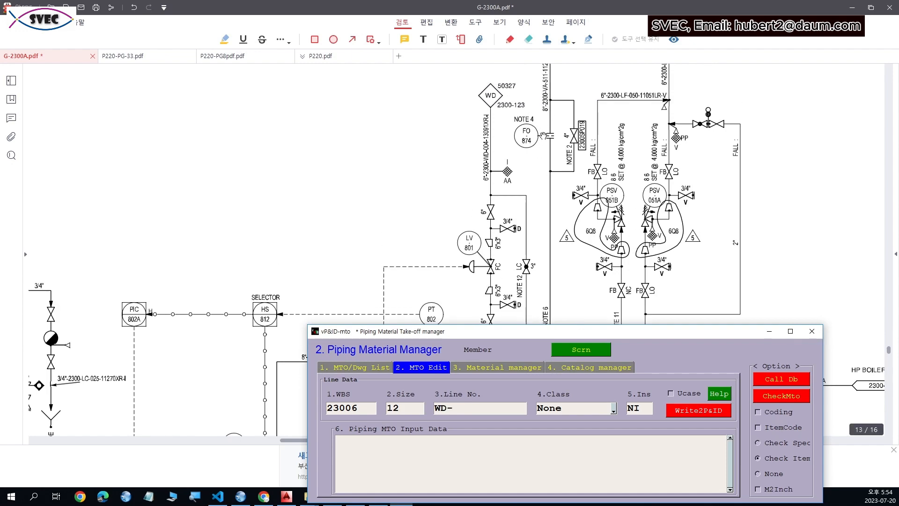
ctrl+scroll(542, 135, up, 1)
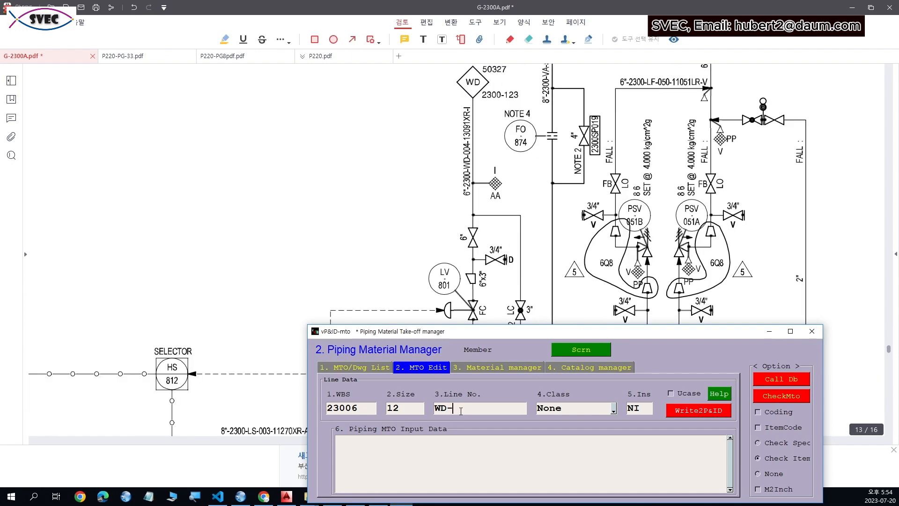
text(004)
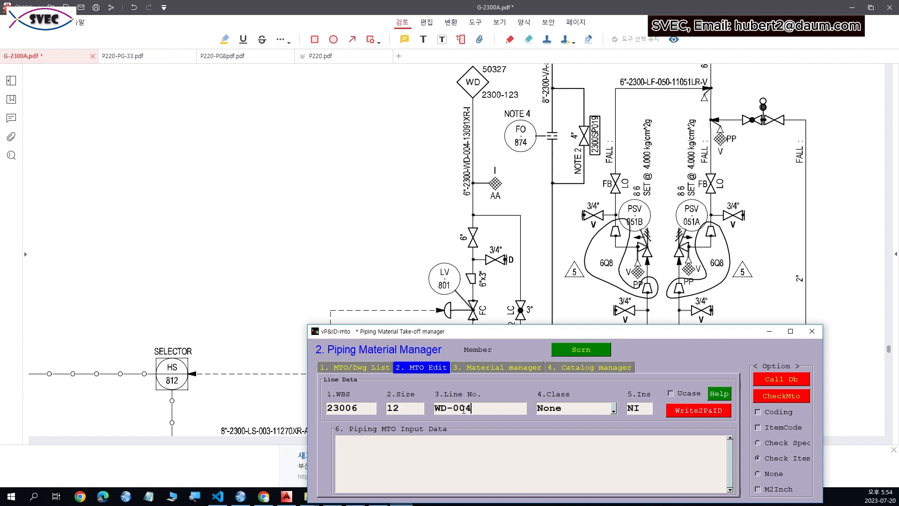
Step: Set the piping class to 13091XR and the insulation code to I for line WD-004
click(613, 409)
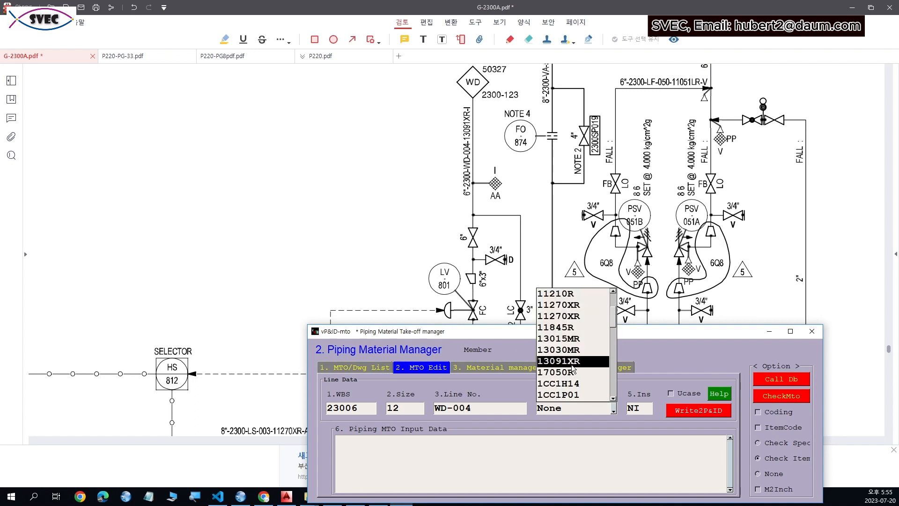
click(571, 365)
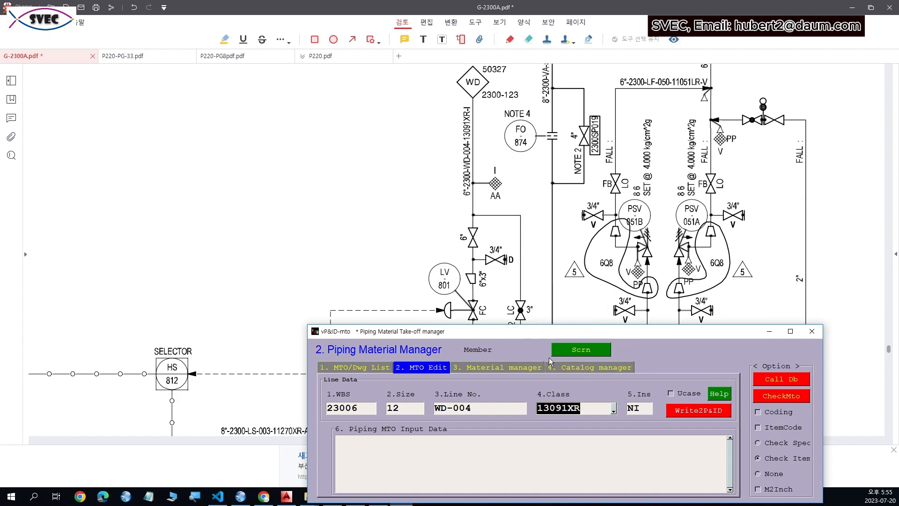
key(Tab)
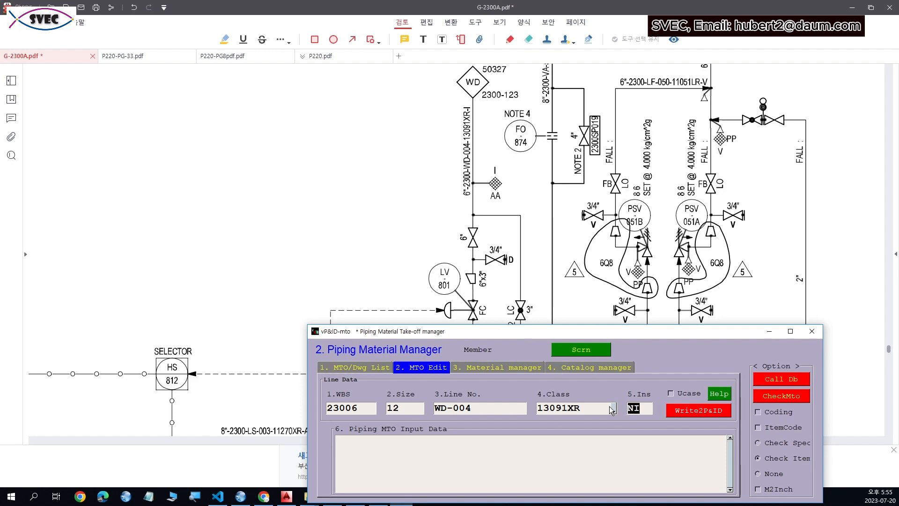
text(I)
Step: Start the piping MTO input for line WD-004 with size code **6 and five flange sets as @F-5
drag(592, 332, 866, 198)
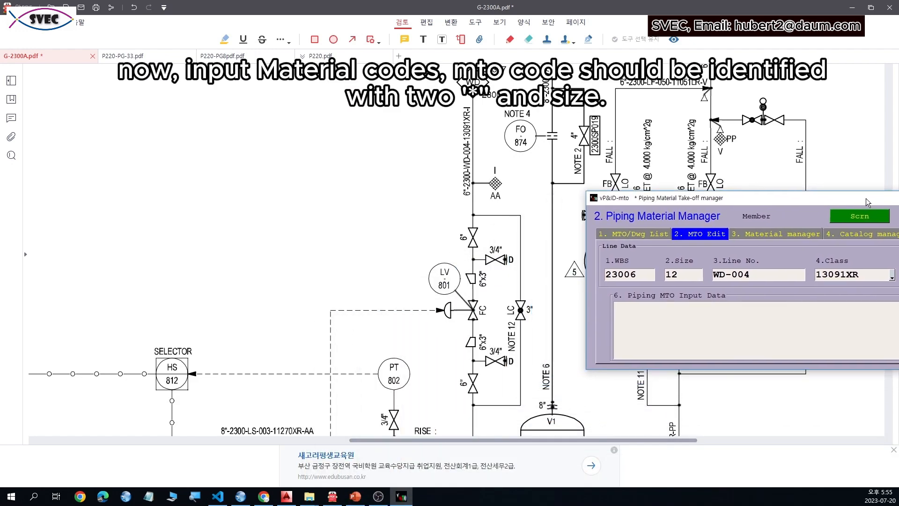
ctrl+scroll(481, 314, down, 2)
ctrl+scroll(536, 316, up, 2)
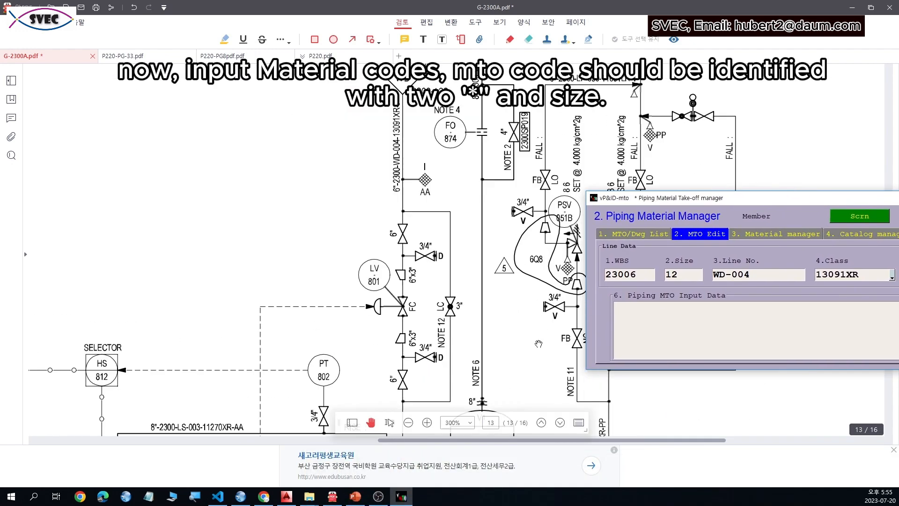
scroll(516, 302, down, 1)
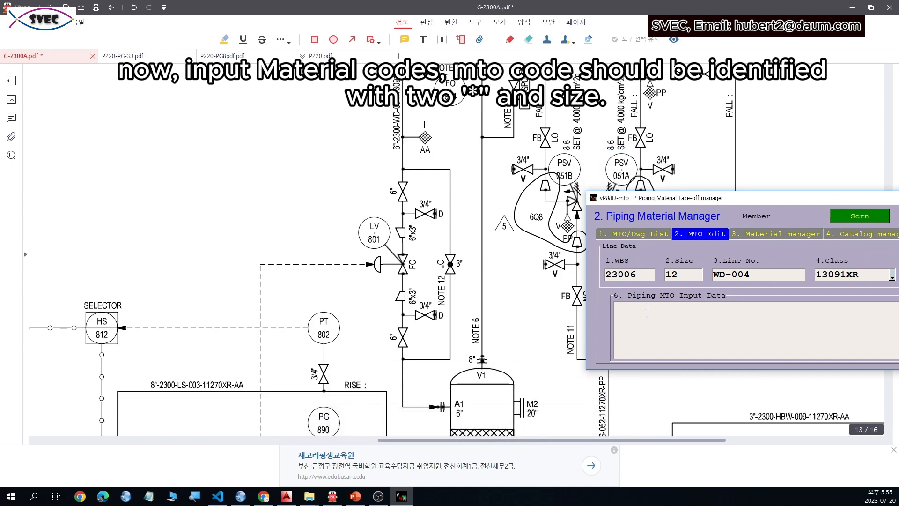
text(**6)
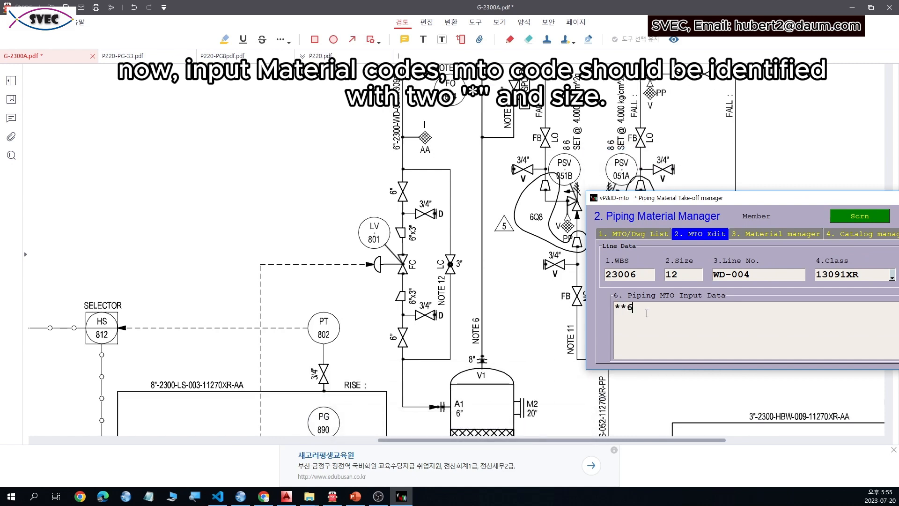
text(,)
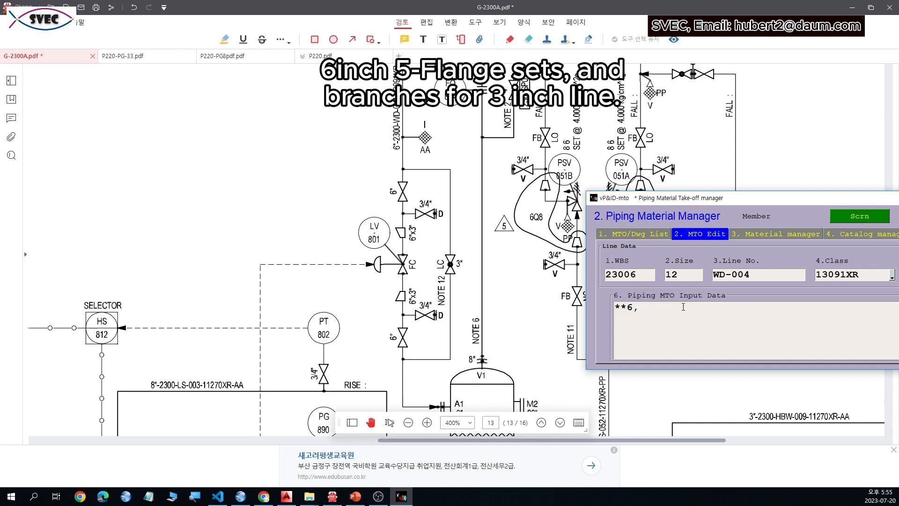
text(@F-)
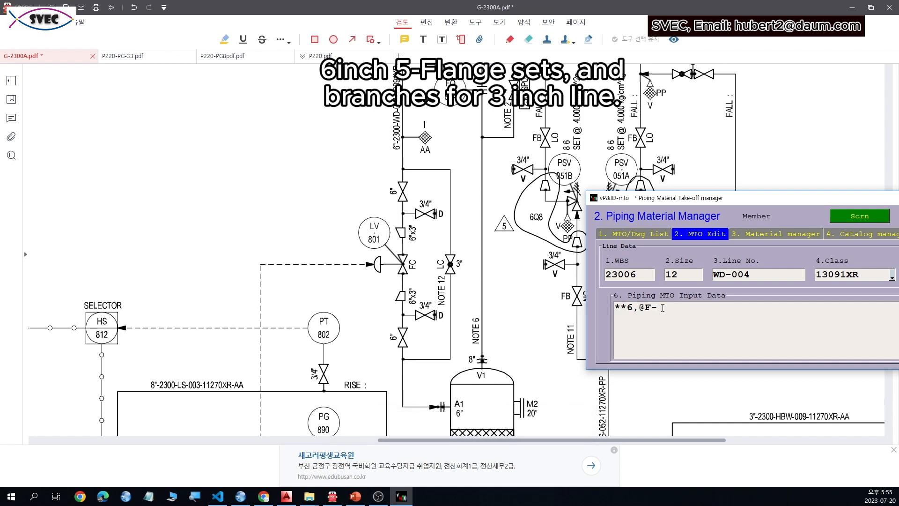
text(5,)
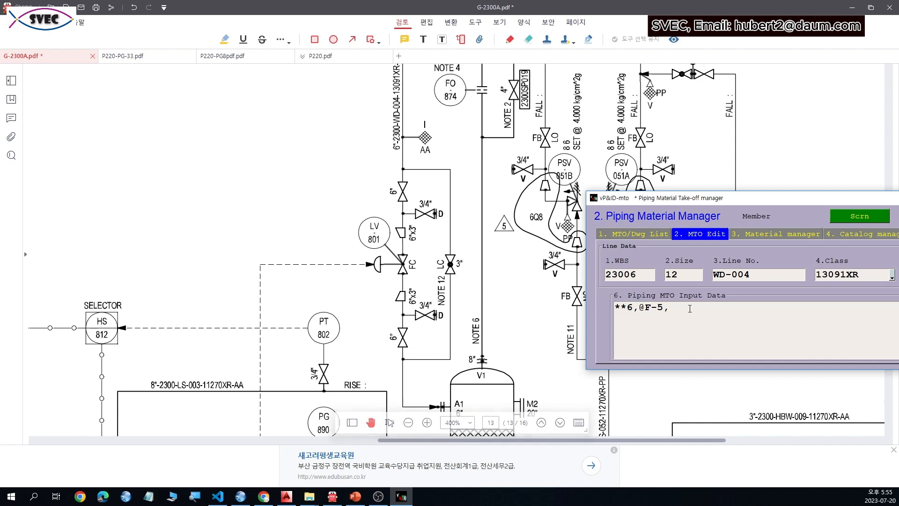
Step: Add two branches for the 3-inch line to the 6-inch code string as BR(3)-2
text(BR()
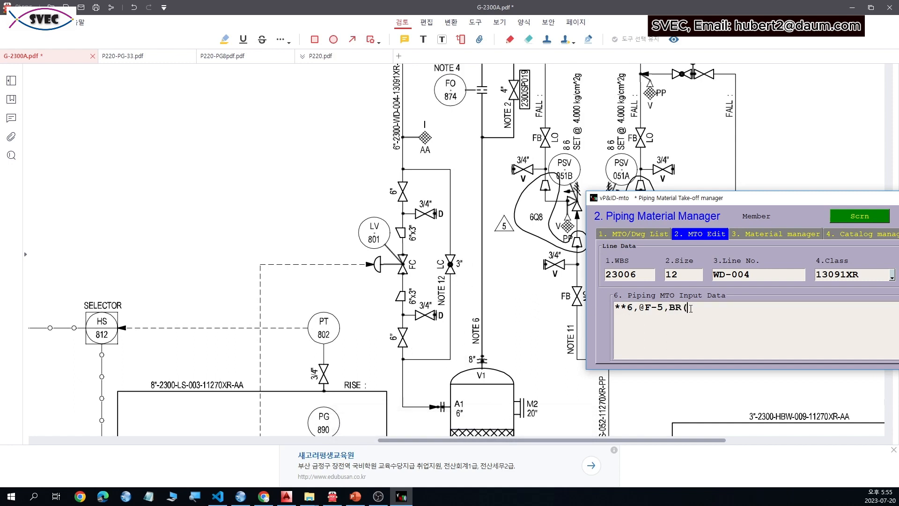
text(3))
key(BackSpace)
text(-2,)
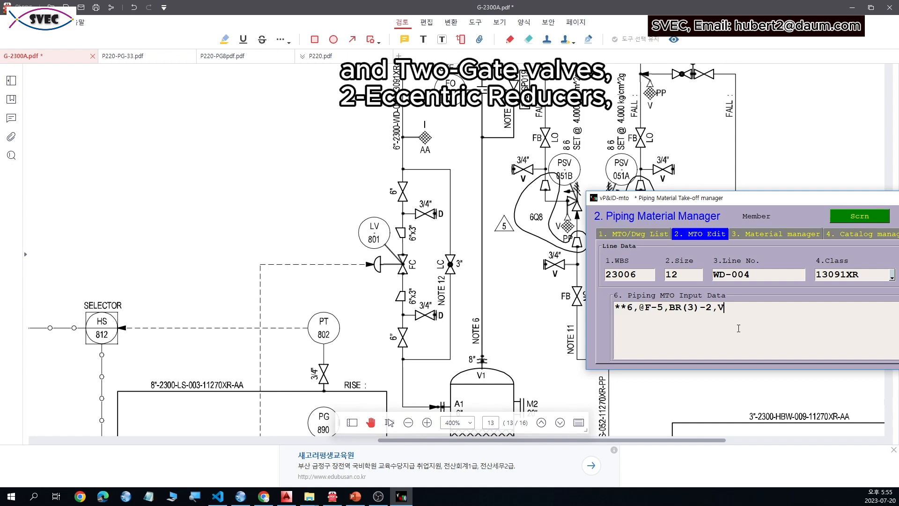
text(VG)
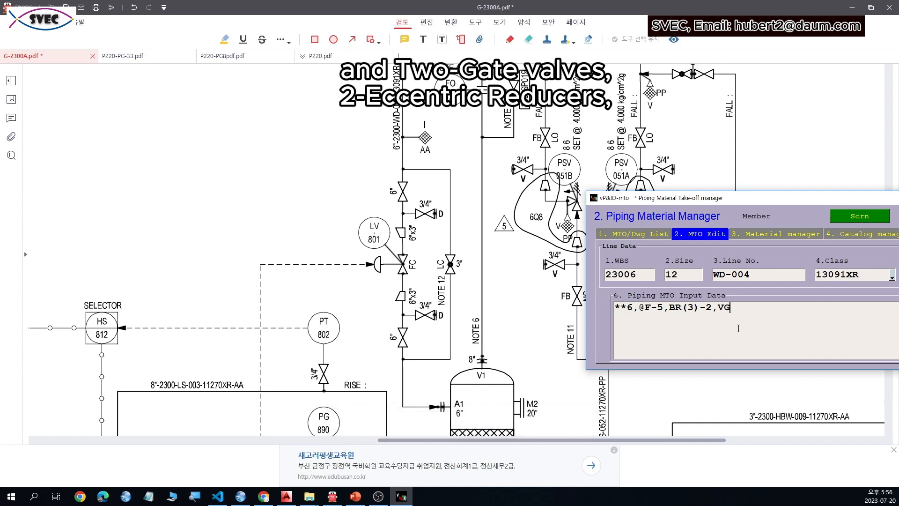
text(-2,RE(3)-2)
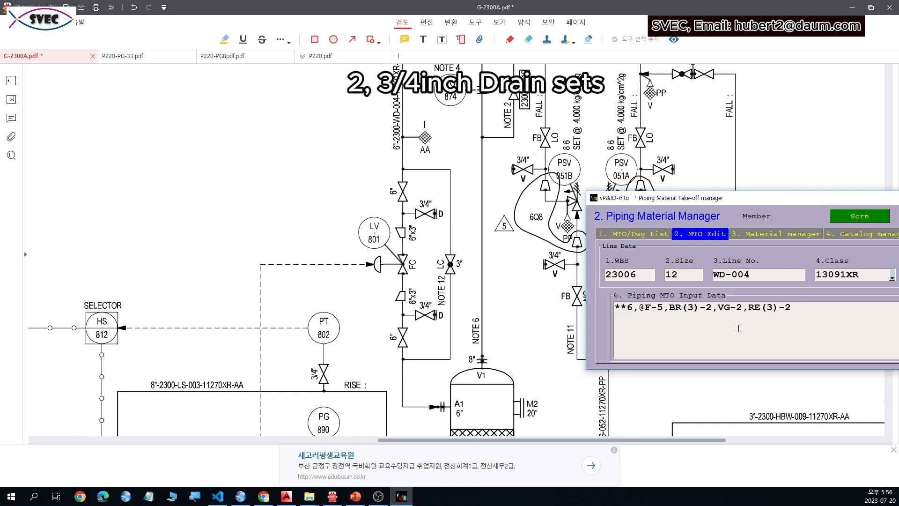
text(,@DRF(3/4)-2)
drag(785, 200, 283, 266)
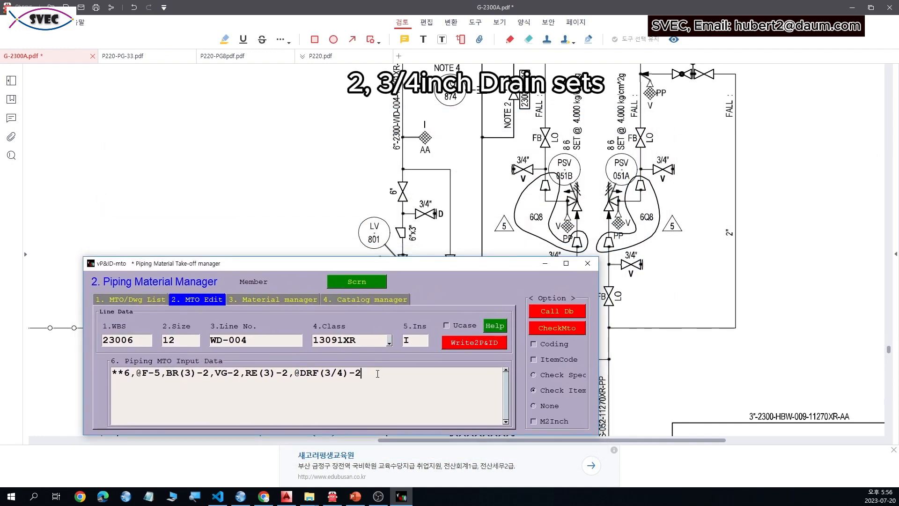
text(,)
Step: Add the 3-inch code line **3,VL,@F-4,P-1.5 and append pipe P-12 and elbows E9-6 to the 6-inch line
key(Return)
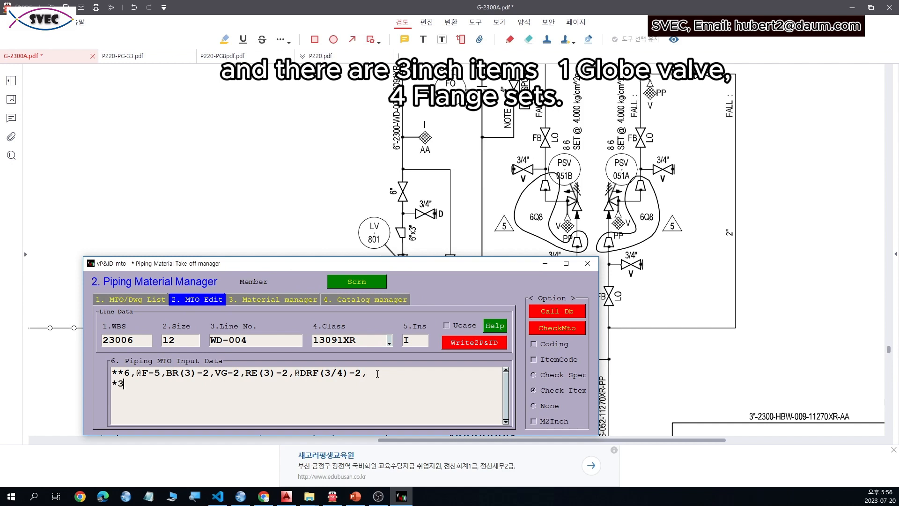
text(**3,)
text(VI)
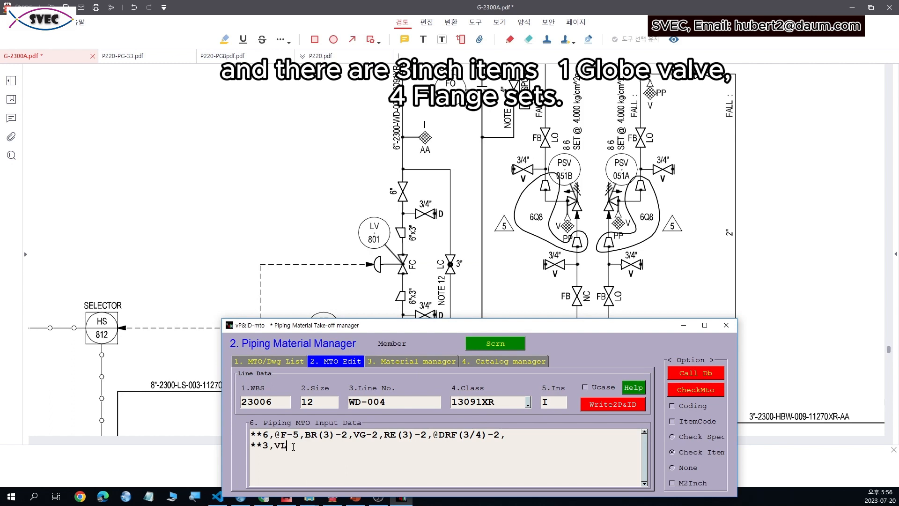
text(,@F-4,P-1.5)
drag(490, 326, 736, 218)
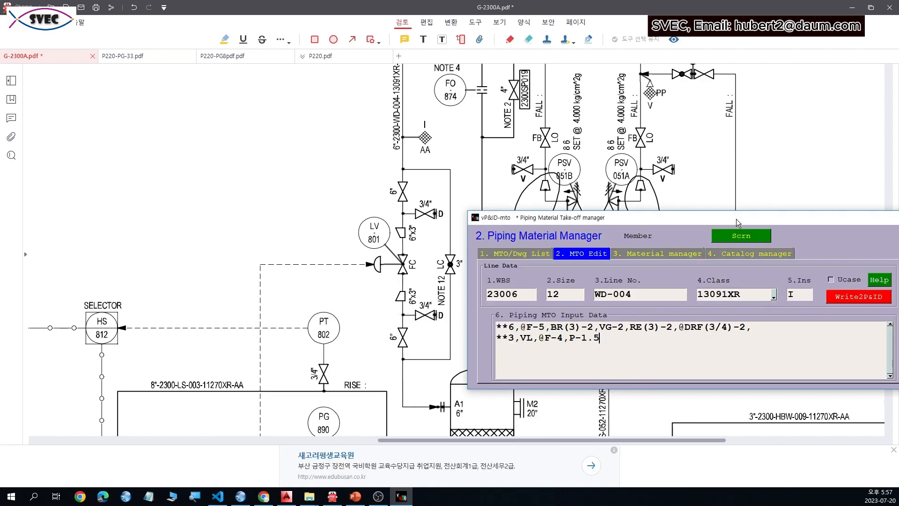
click(765, 328)
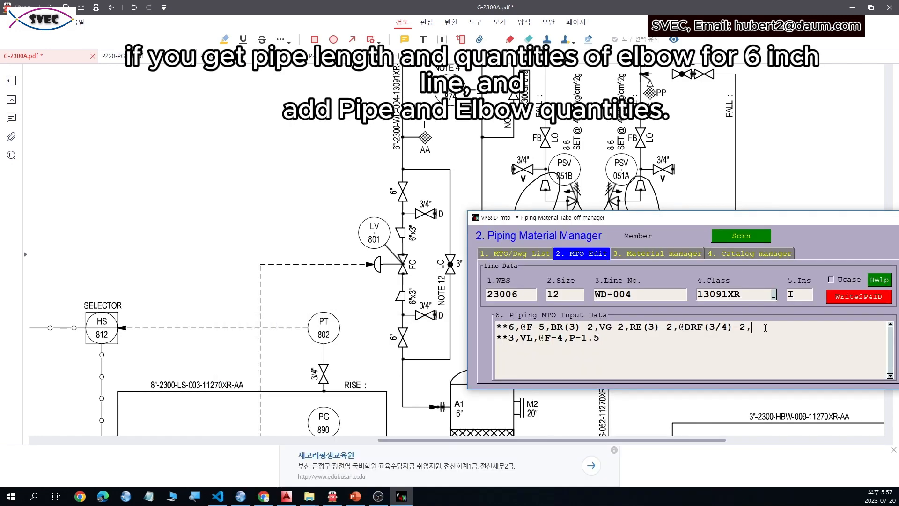
text(P-12,E9-6)
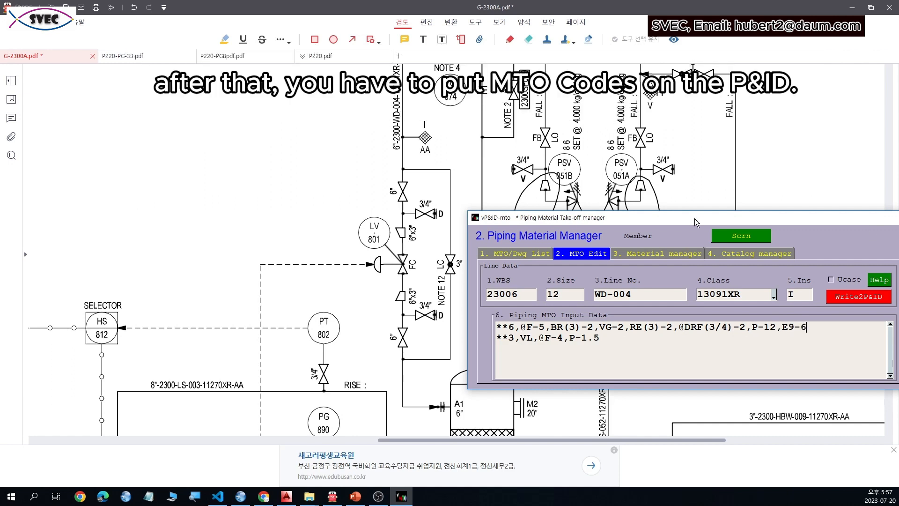
Step: Export the line's MTO codes with Write2P&ID and place them in a text box beside line WD-004 on the P&ID
drag(695, 218, 709, 162)
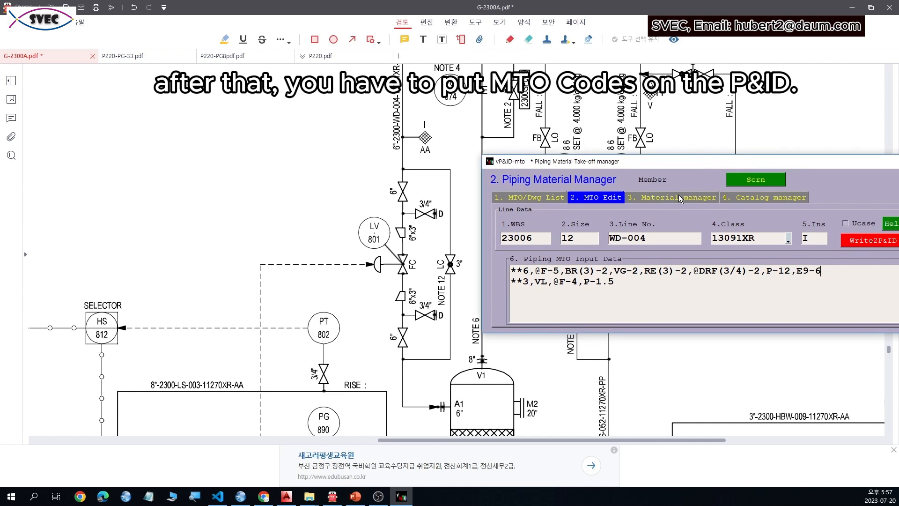
drag(600, 164, 583, 163)
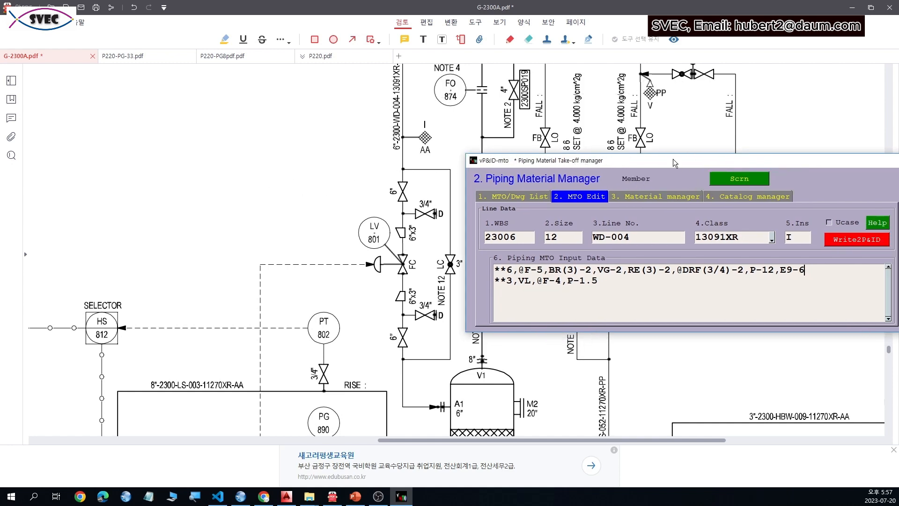
drag(673, 159, 324, 181)
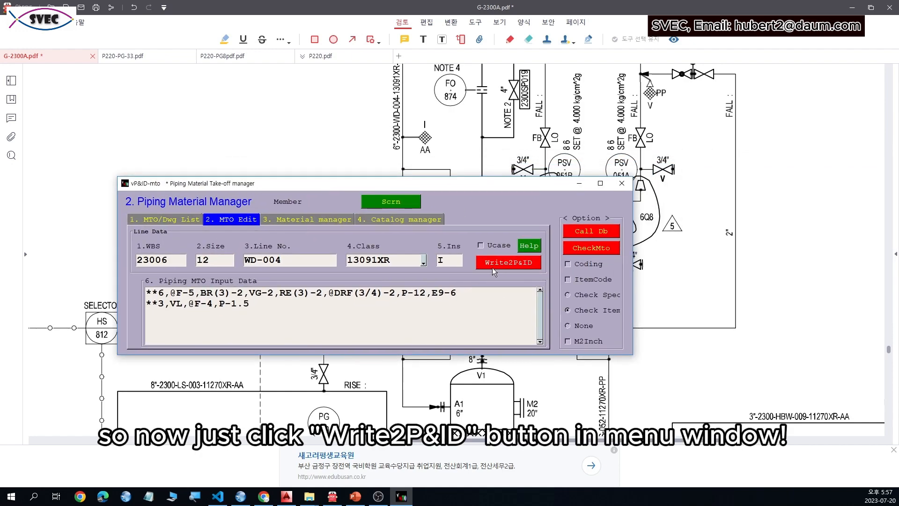
click(516, 263)
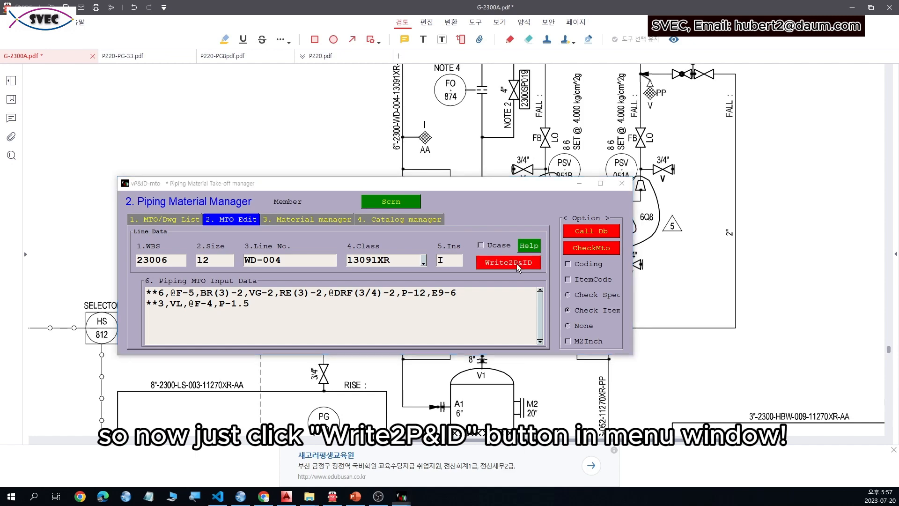
drag(467, 184, 539, 372)
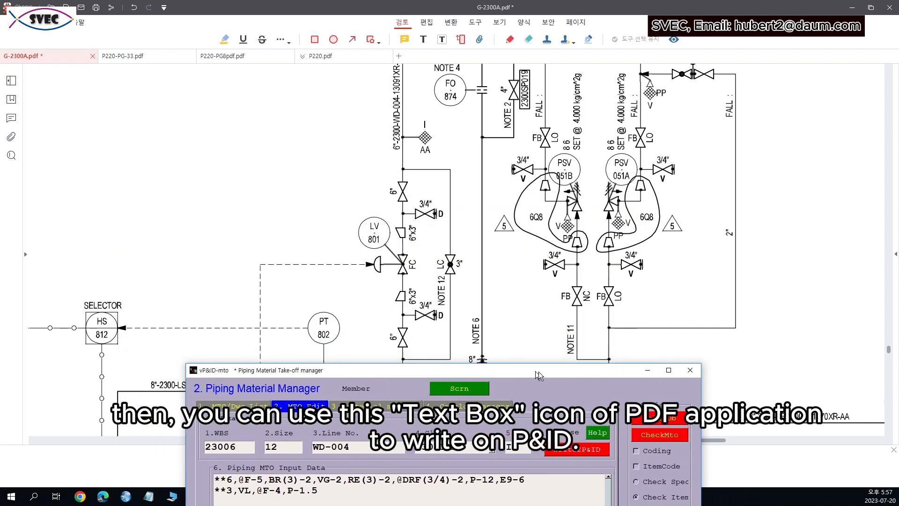
mouse_move(444, 55)
mouse_down()
mouse_move(427, 41)
mouse_move(444, 29)
mouse_move(453, 42)
mouse_move(448, 56)
mouse_up()
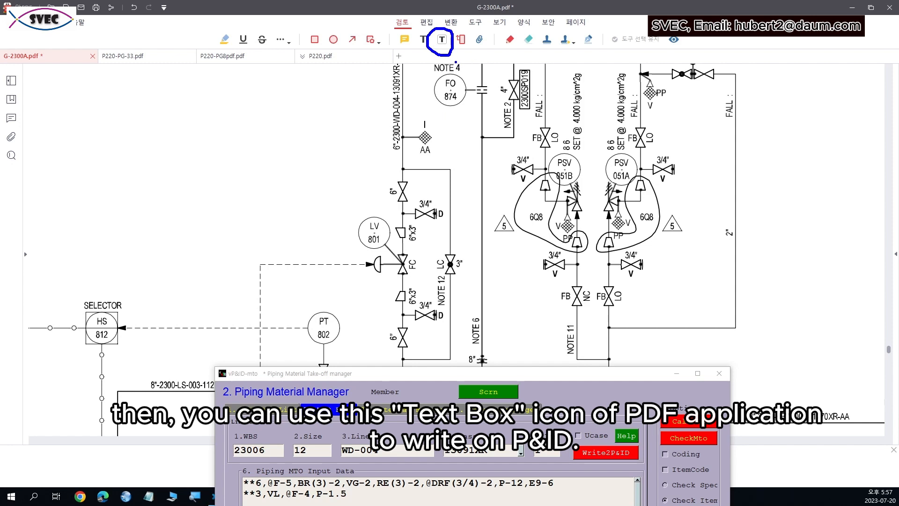
click(441, 39)
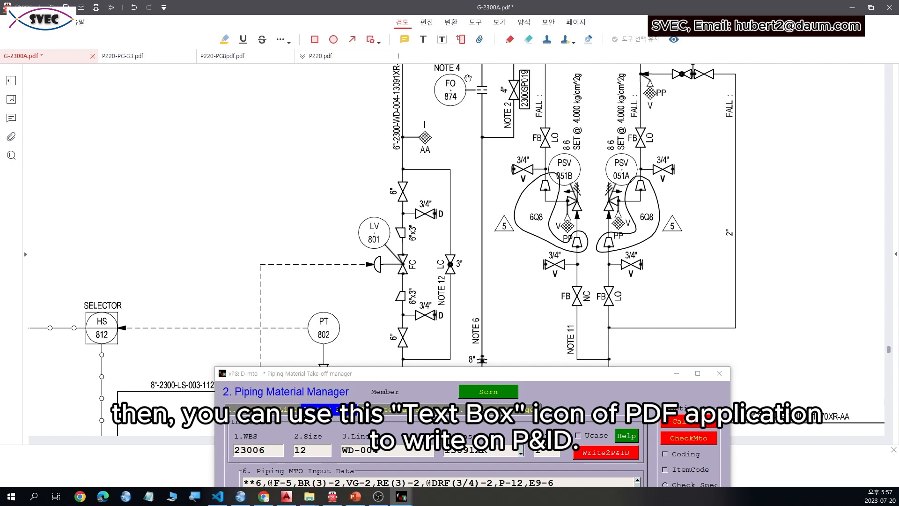
click(133, 141)
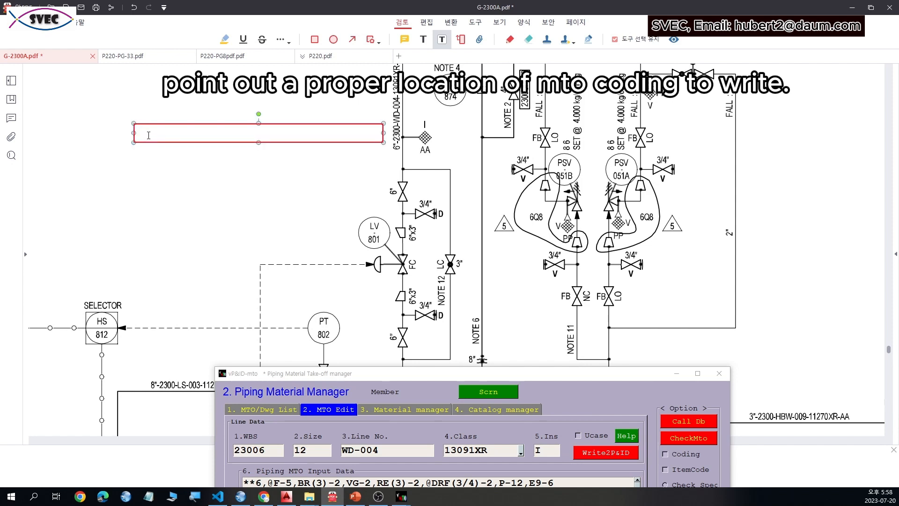
text(WBS:23006 12,WD-004,13091XR,I **6,@F-5,BR(3)-2,VG-2,RE(3)-2,@DRF(3/4)-2,P-12,E9-6 **3,VL,@F-4,P-1.5)
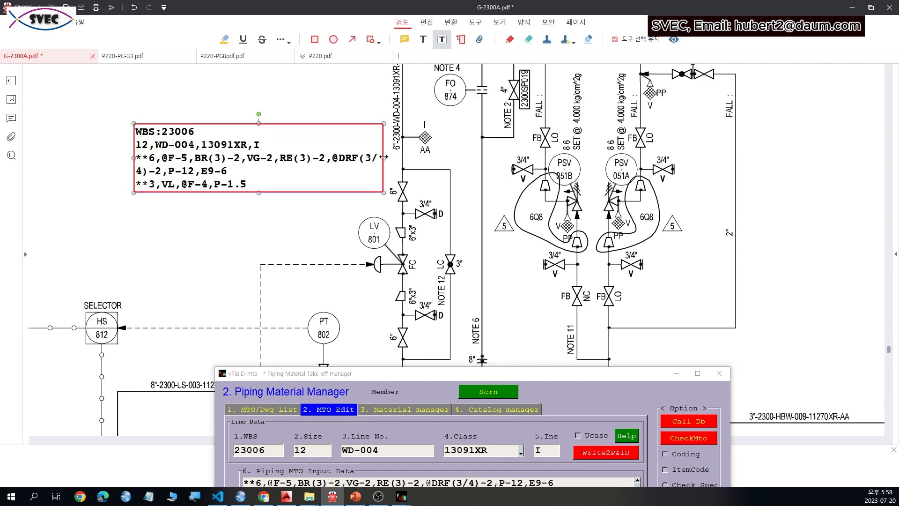
Step: Widen and reposition the MTO text box, and draw an arrow from it to line WD-004
drag(384, 158, 402, 165)
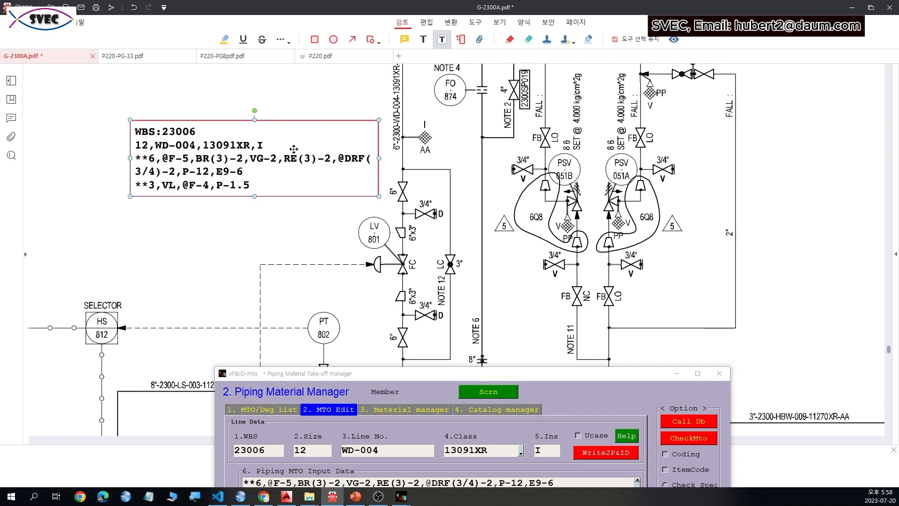
drag(314, 149, 261, 156)
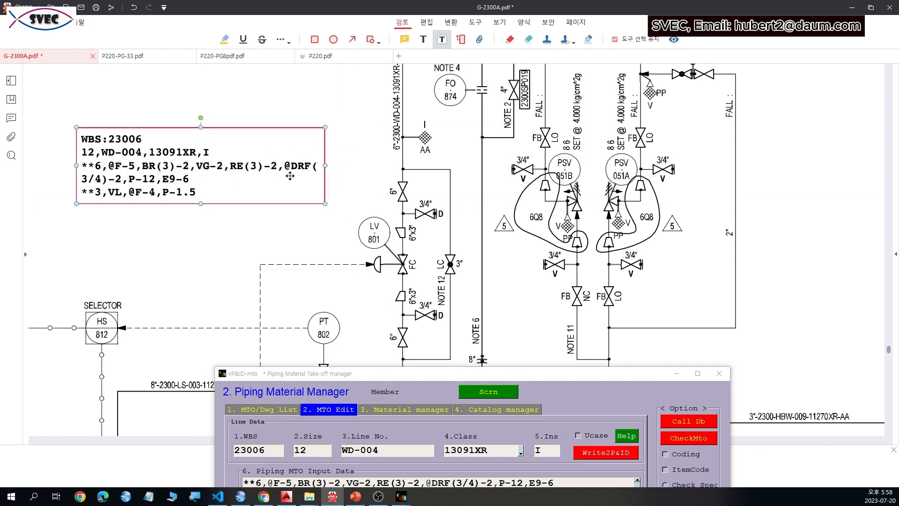
drag(326, 164, 374, 165)
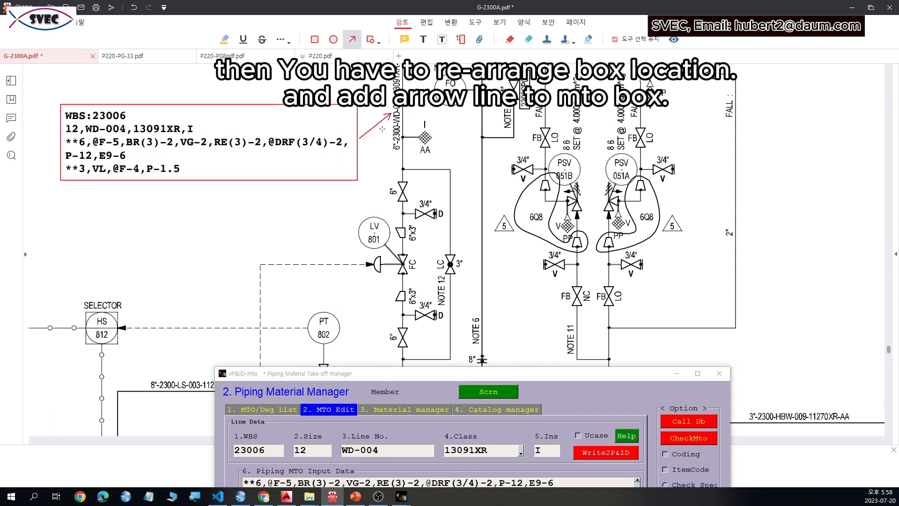
scroll(373, 163, down, 1)
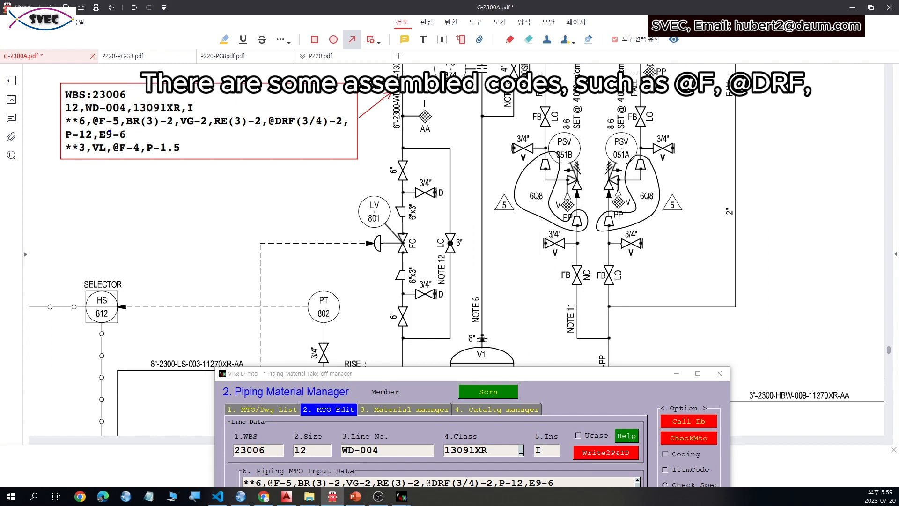
mouse_move(109, 132)
mouse_down()
mouse_move(89, 127)
mouse_move(87, 114)
mouse_move(119, 108)
mouse_move(124, 127)
mouse_move(114, 132)
mouse_up()
mouse_move(138, 217)
mouse_down()
mouse_move(128, 214)
mouse_move(153, 222)
mouse_move(127, 207)
mouse_move(122, 229)
mouse_move(167, 233)
mouse_move(178, 208)
mouse_move(186, 219)
mouse_move(219, 215)
mouse_move(219, 225)
mouse_move(254, 208)
mouse_move(239, 243)
mouse_move(256, 232)
mouse_move(265, 244)
mouse_move(255, 249)
mouse_up()
mouse_move(308, 214)
mouse_down()
mouse_move(285, 224)
mouse_move(307, 234)
mouse_move(305, 226)
mouse_move(299, 244)
mouse_move(315, 243)
mouse_up()
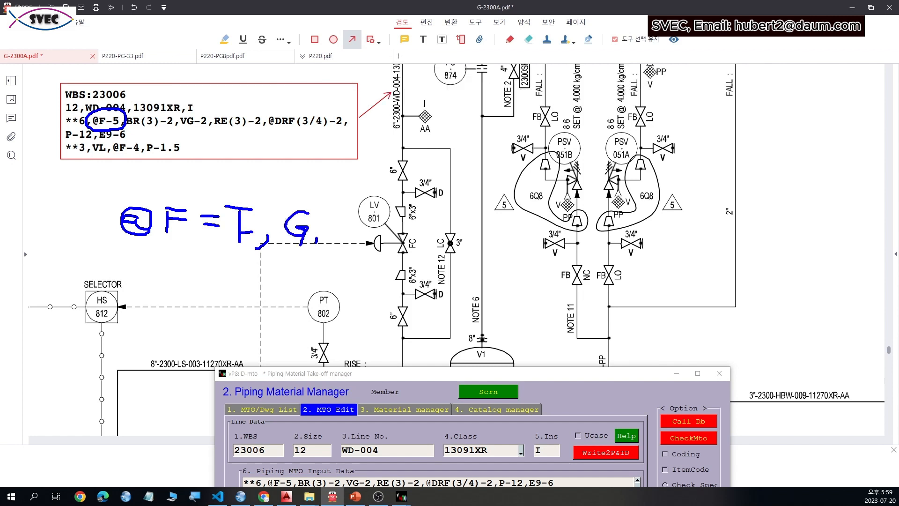
mouse_move(334, 213)
mouse_down()
mouse_move(325, 244)
mouse_move(343, 217)
mouse_move(327, 243)
mouse_up()
key(Escape)
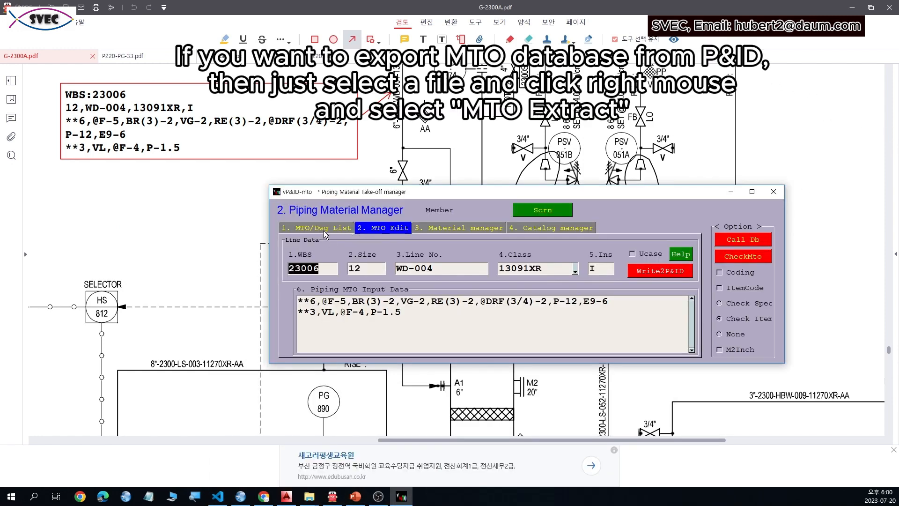
Step: Run MTO Extract on G-2300A.pdf from the MTO data list
click(325, 231)
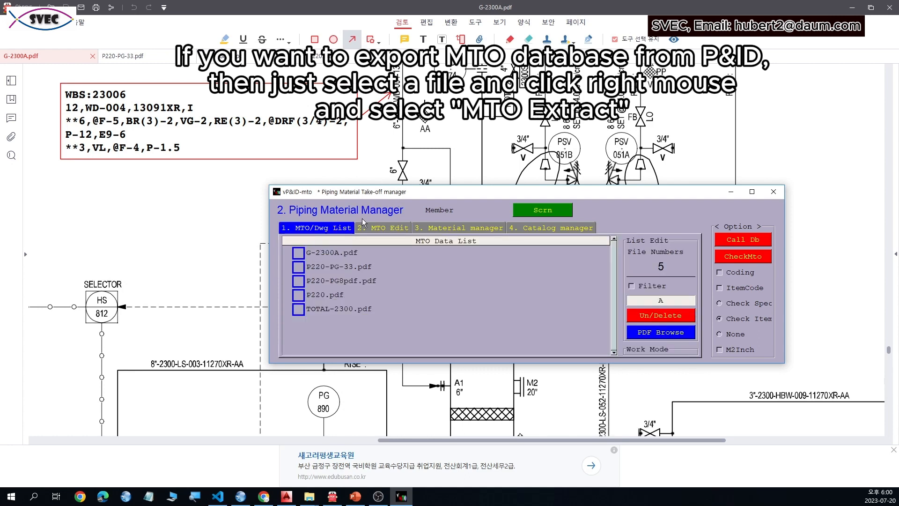
right_click(327, 254)
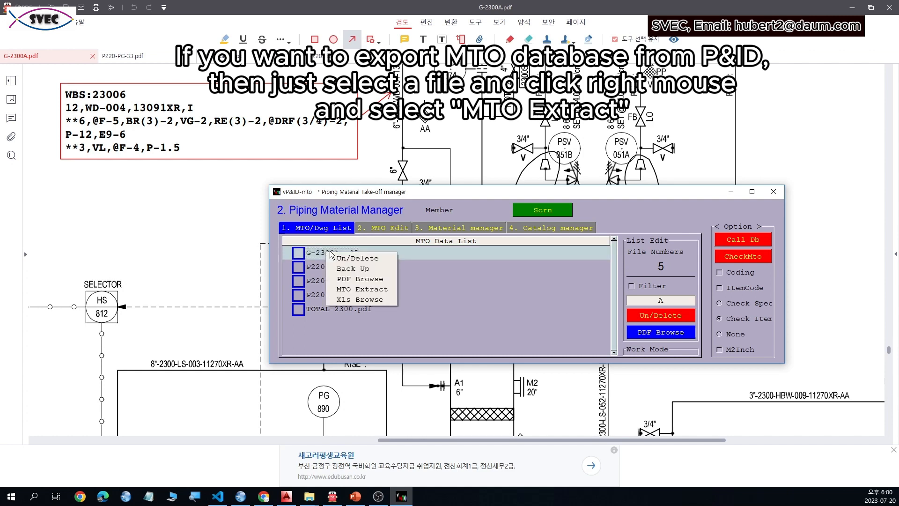
click(362, 289)
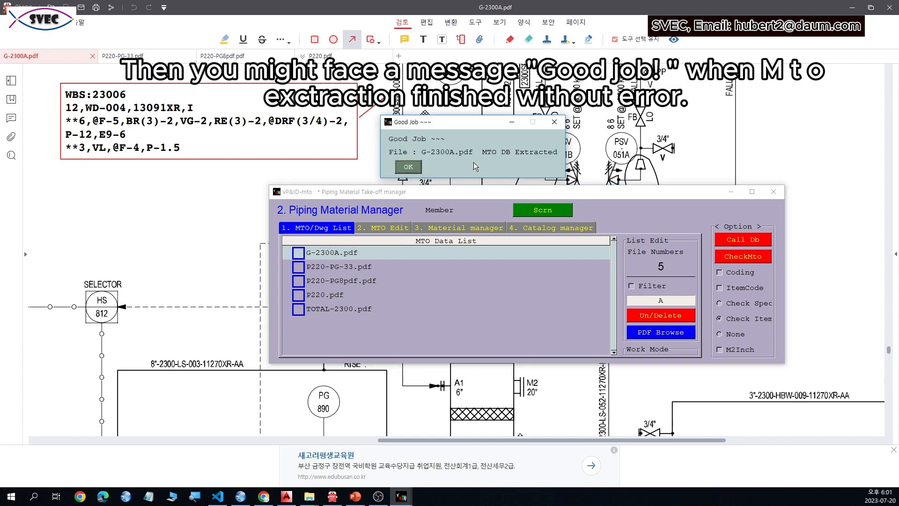
Step: Browse the extracted MTO database of G-2300A.pdf in Excel, review its piping item rows, and close the workbook without saving
click(408, 167)
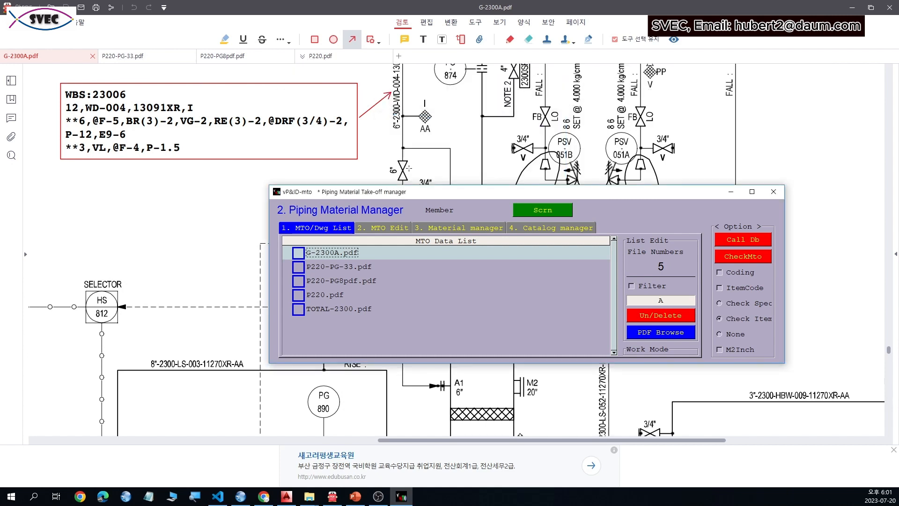
right_click(330, 255)
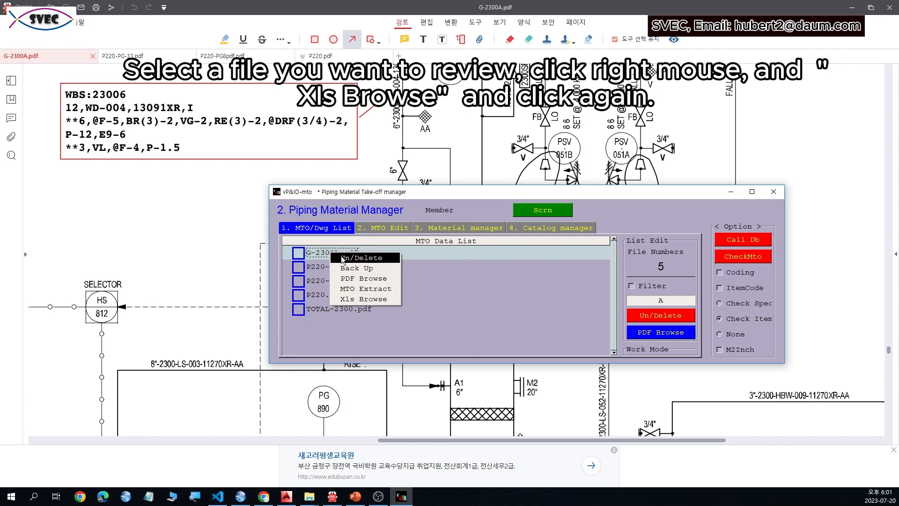
click(372, 299)
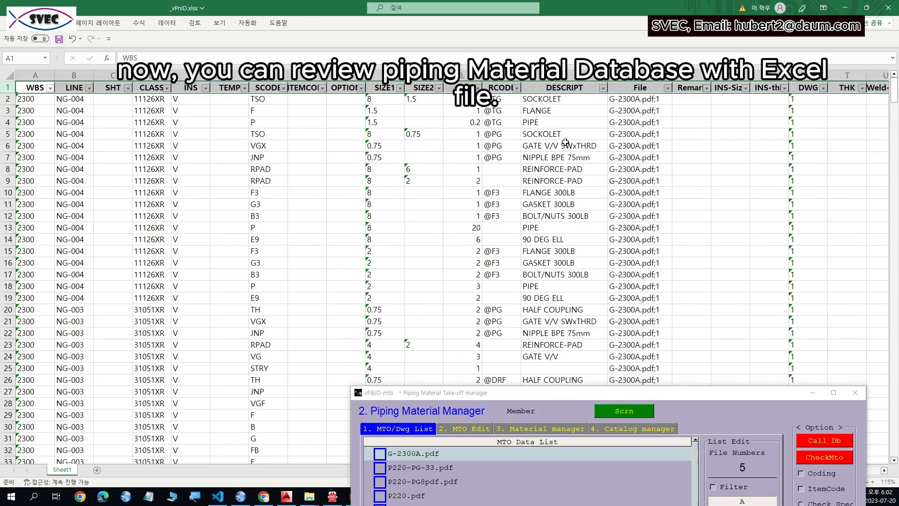
ctrl+scroll(552, 150, down, 2)
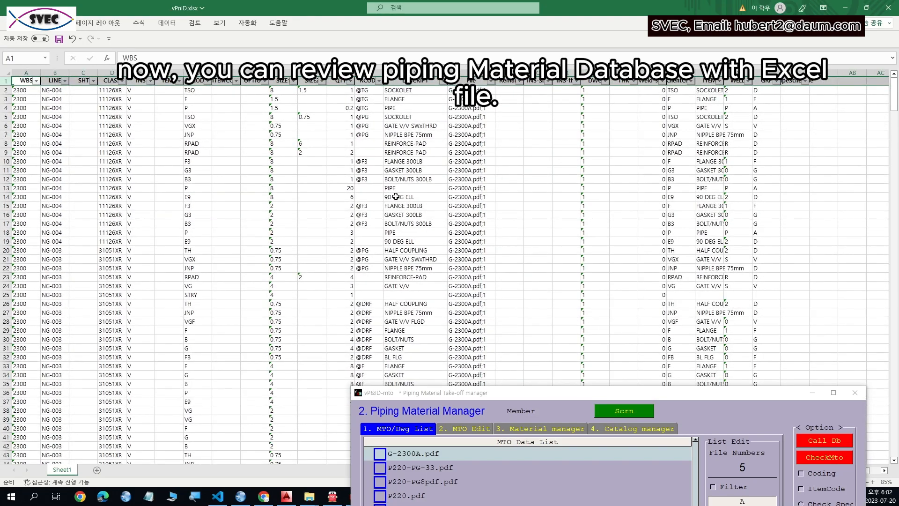
scroll(395, 196, down, 20)
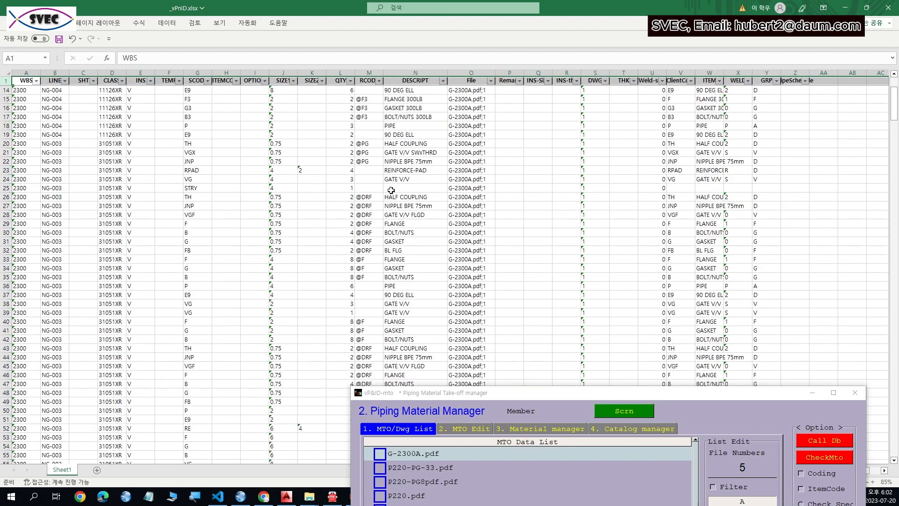
click(888, 8)
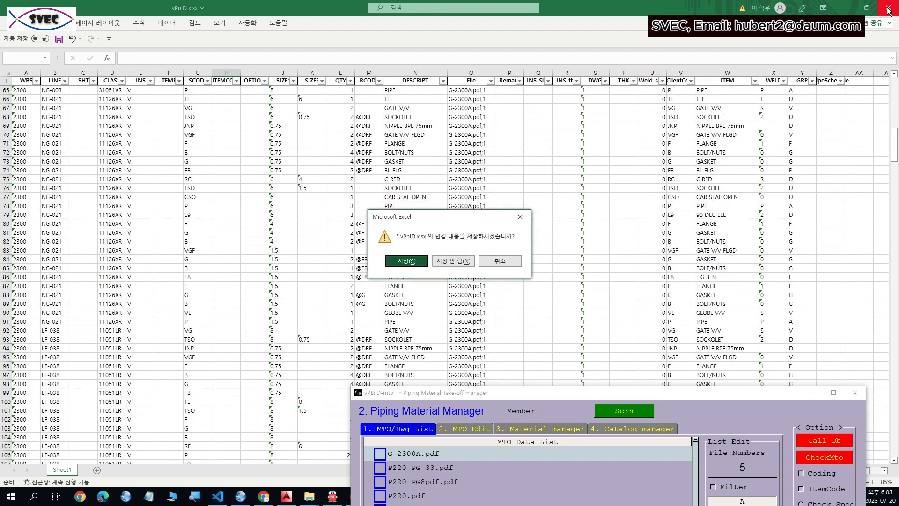
click(452, 261)
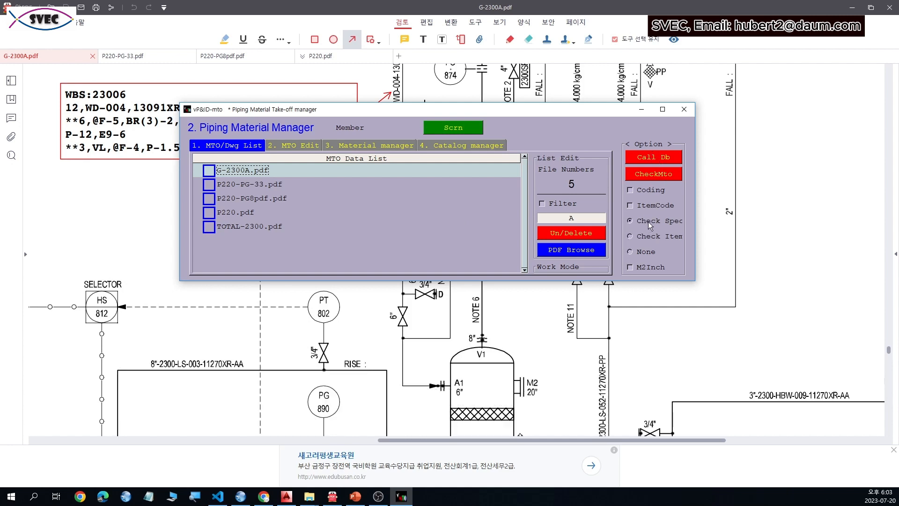
Step: Browse the G-2300A.pdf database in Excel with Check Spec and no summary file, and fit the DESCRIPT column to its text
right_click(251, 172)
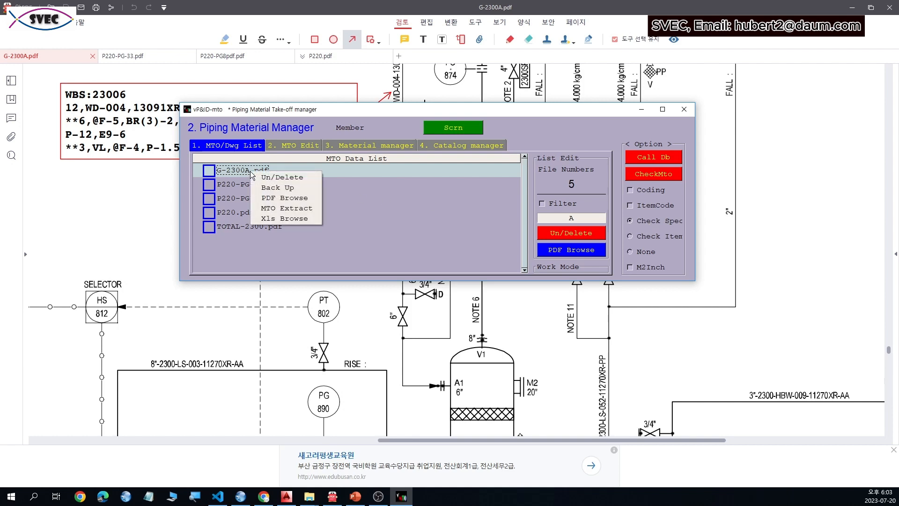
click(288, 218)
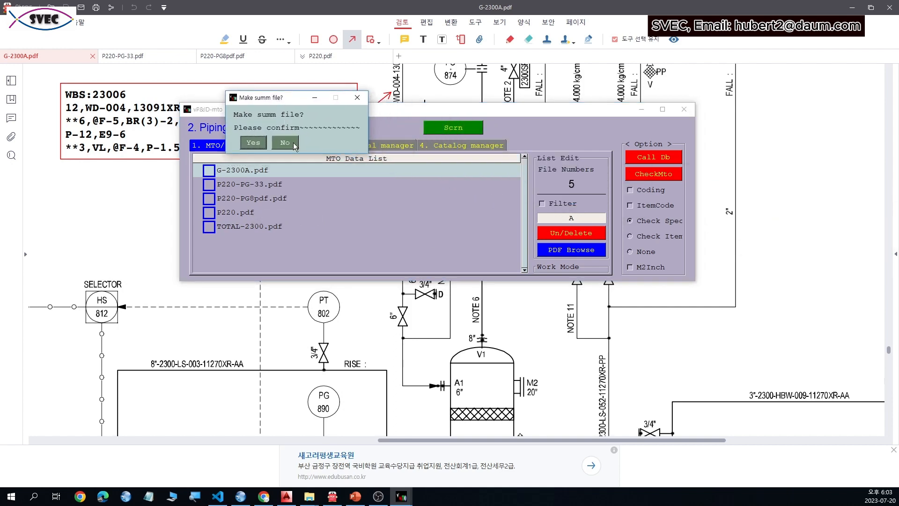
click(292, 146)
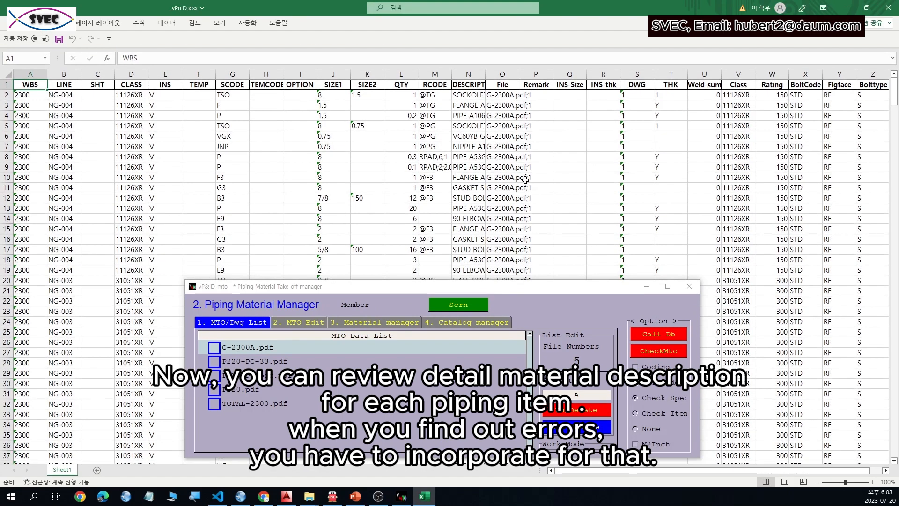
double_click(482, 75)
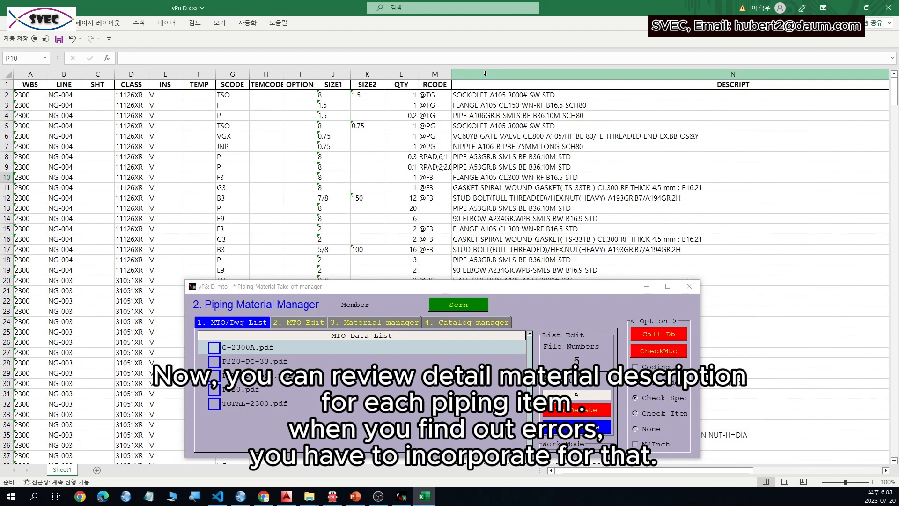
Step: Examine the detailed material descriptions of the sockolet, flange and pipe rows for line NG-004
click(523, 125)
scroll(522, 138, down, 2)
scroll(522, 138, up, 2)
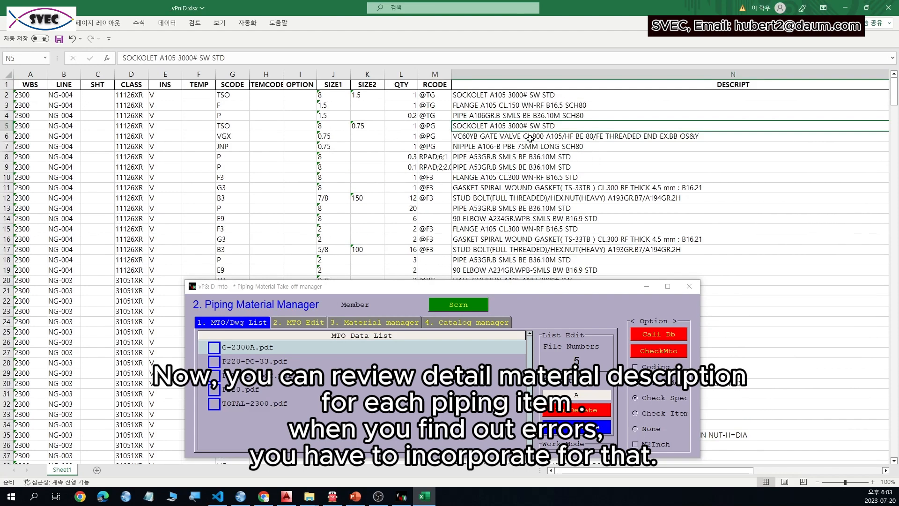
click(525, 95)
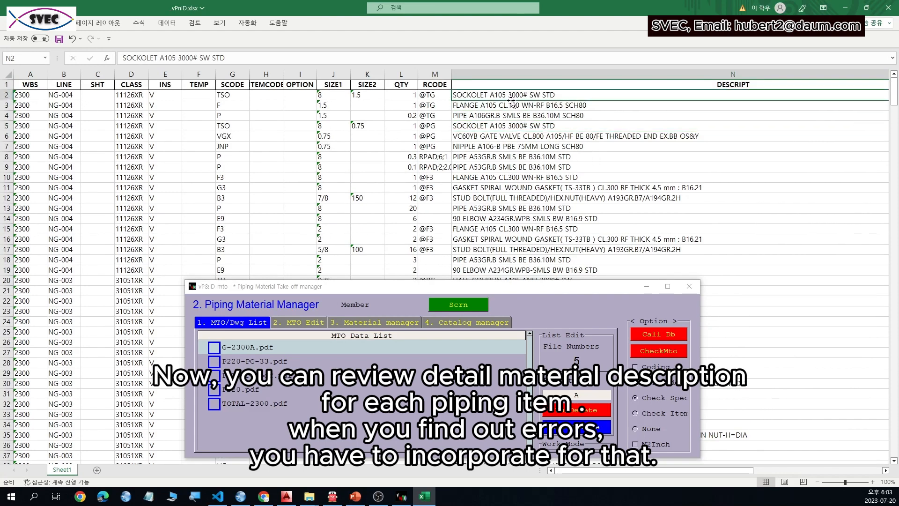
click(493, 108)
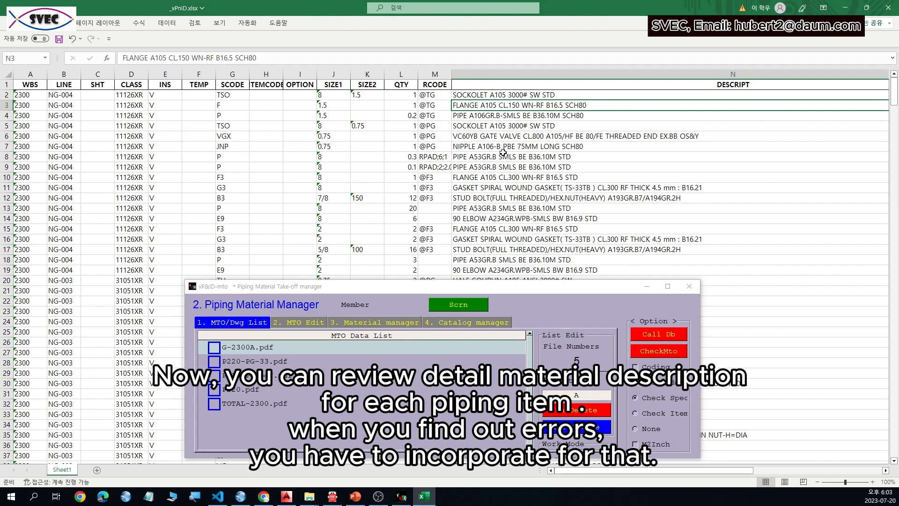
click(508, 116)
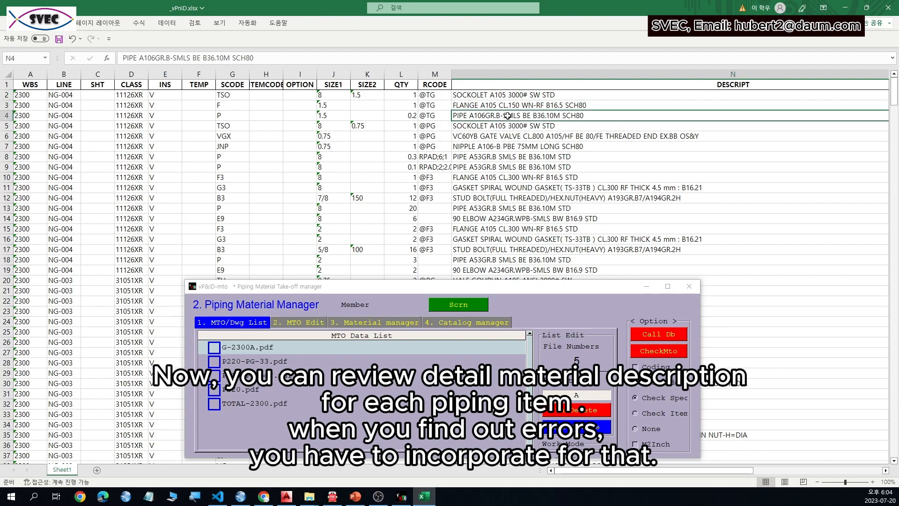
click(502, 157)
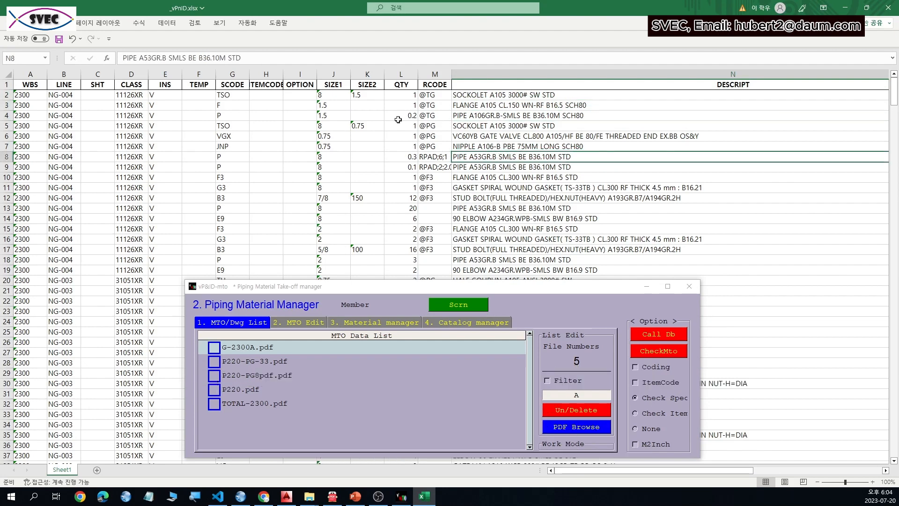
ctrl+scroll(507, 135, up, 1)
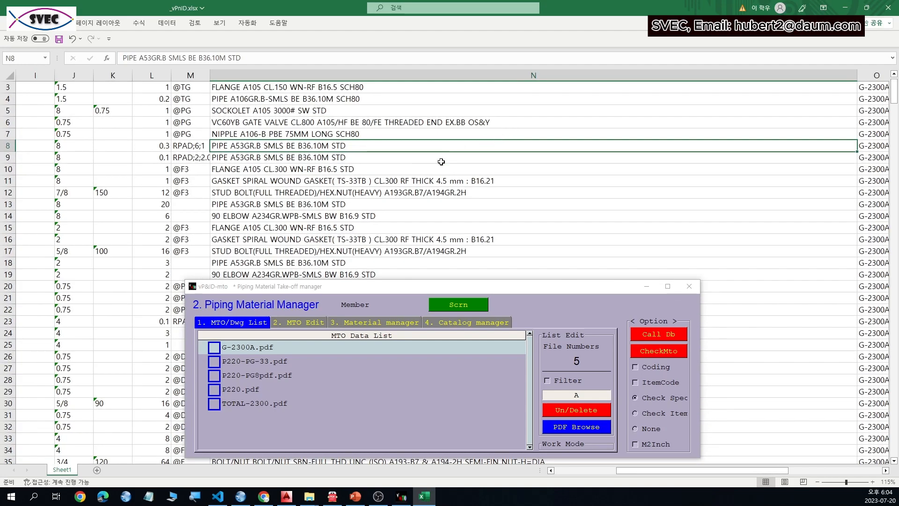
ctrl+scroll(440, 162, down, 2)
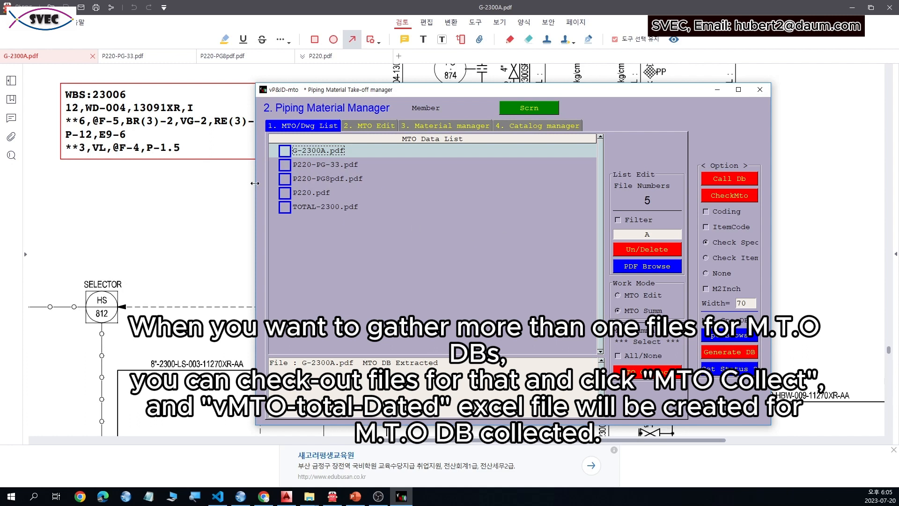
Step: Collect the MTO databases of G-2300A.pdf and P220.pdf into one total Excel file with MTO Collect
click(285, 150)
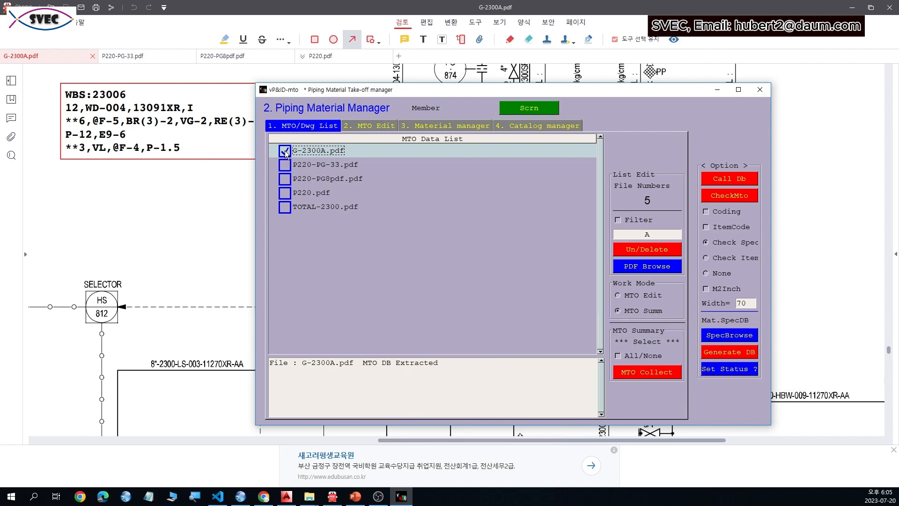
click(289, 193)
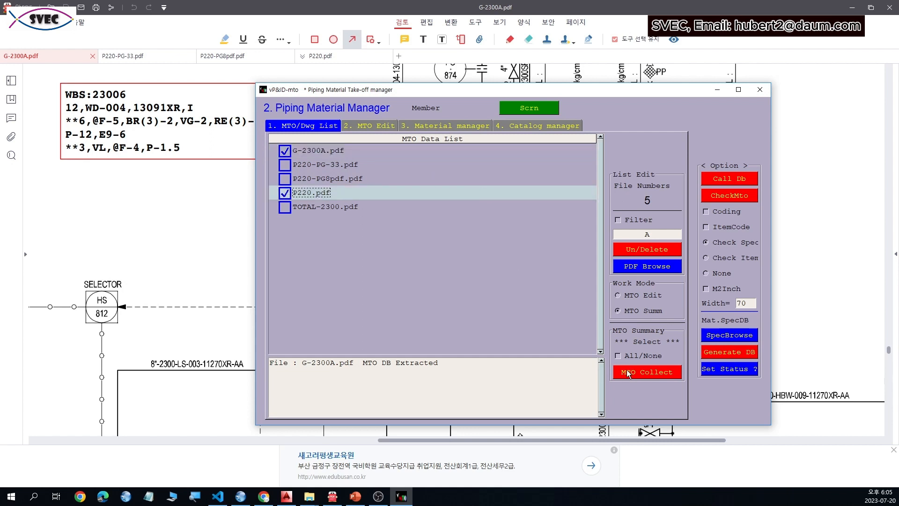
click(660, 377)
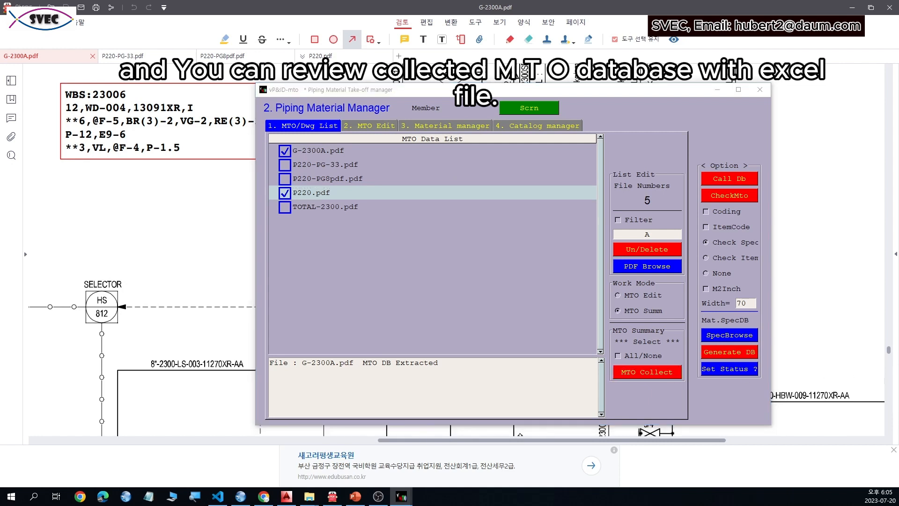
drag(349, 246, 302, 242)
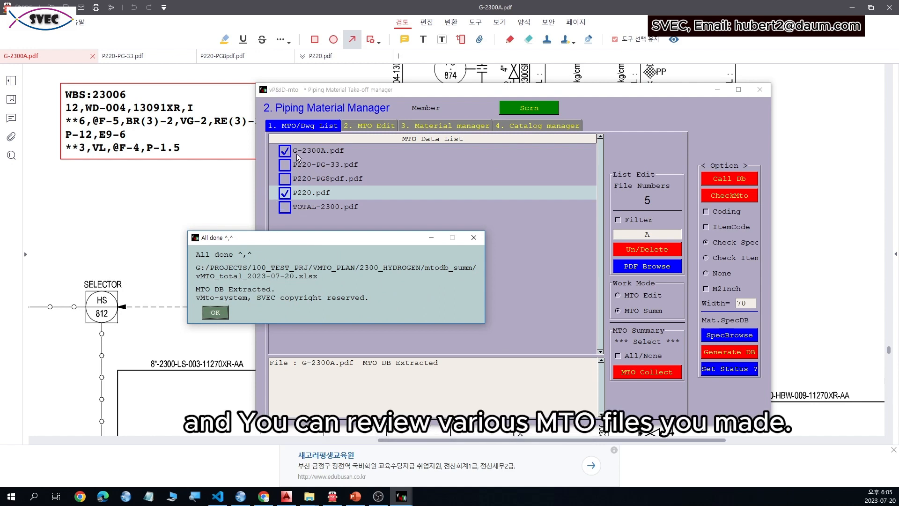
key(Return)
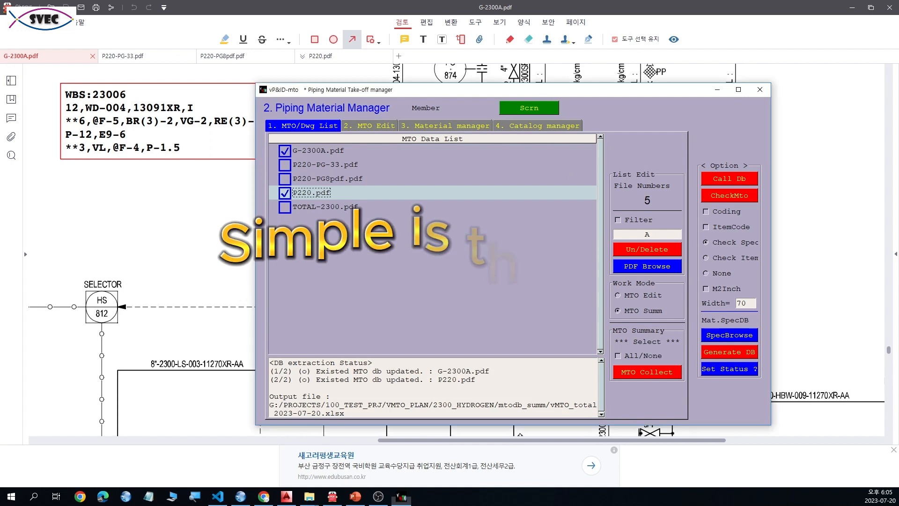
Step: Select vMTO_total_2023-07-20.xlsx as the material database file in the Material manager and run the Browse action on it
click(419, 127)
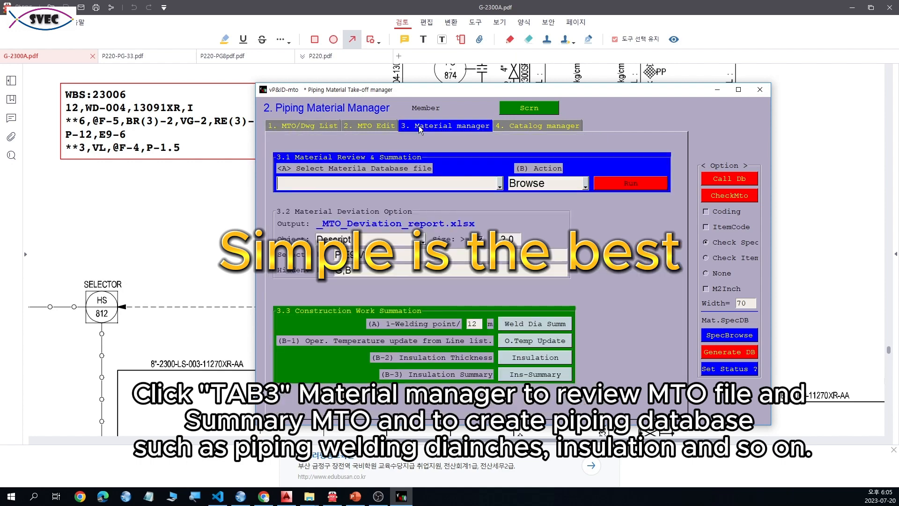
click(500, 186)
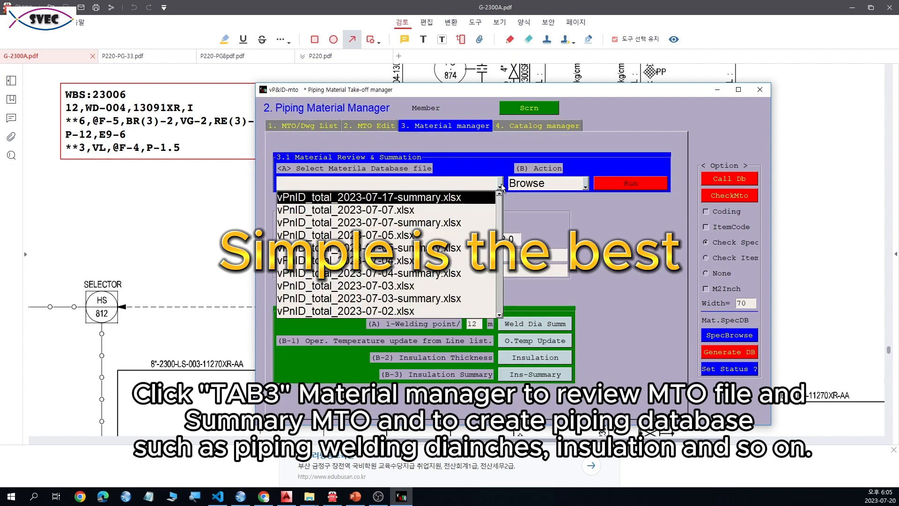
scroll(406, 274, down, 4)
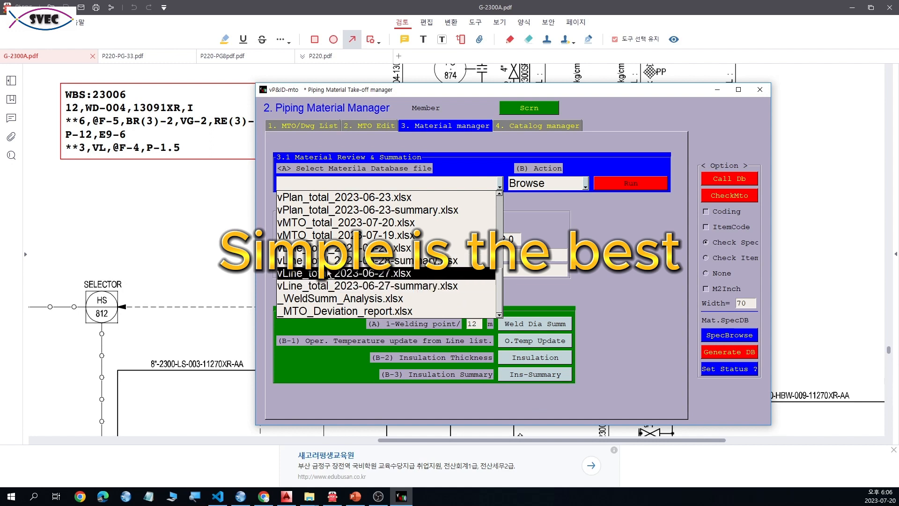
scroll(374, 298, up, 4)
scroll(374, 298, down, 3)
scroll(374, 281, down, 2)
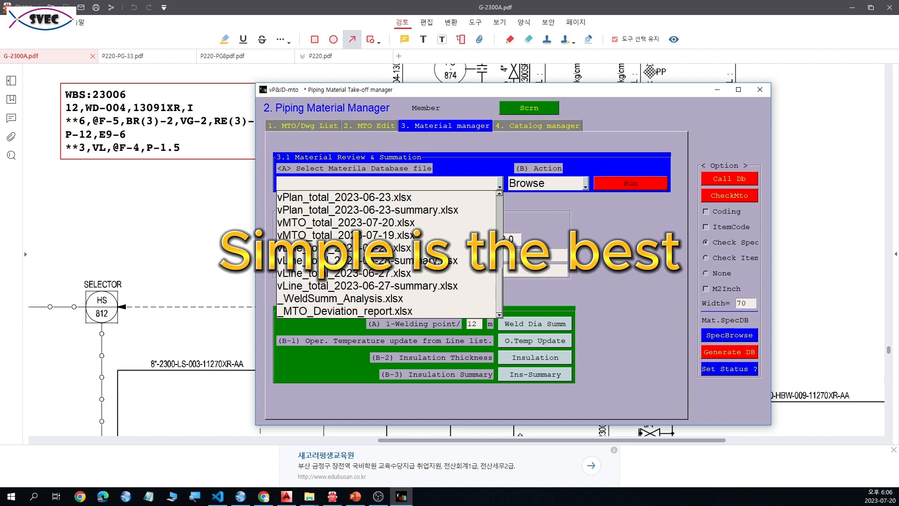
click(374, 222)
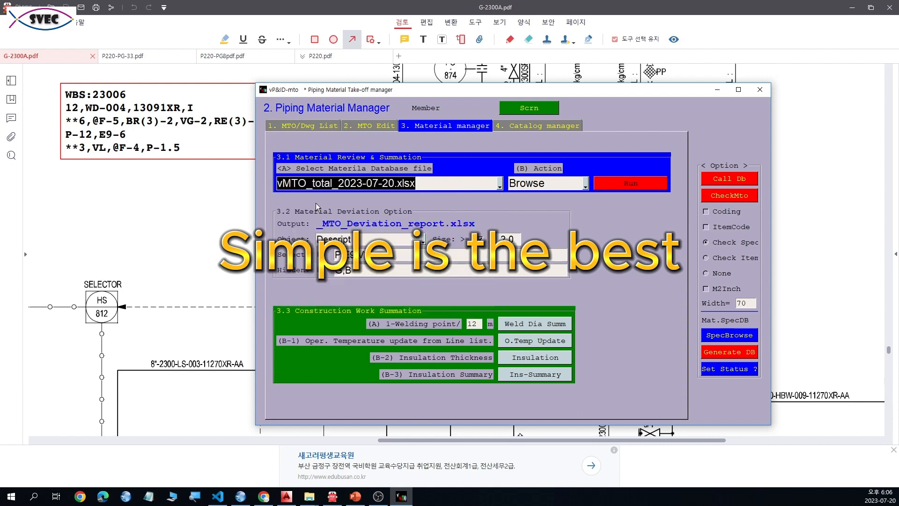
click(634, 184)
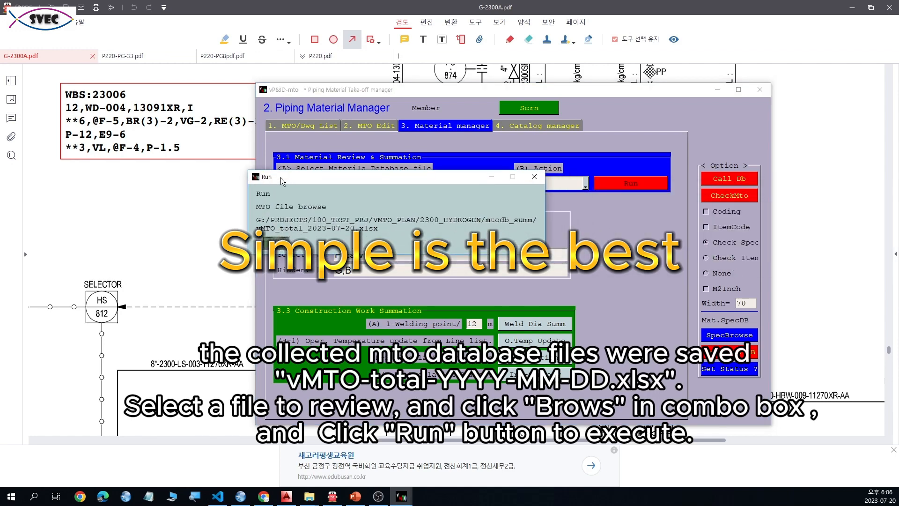
click(187, 229)
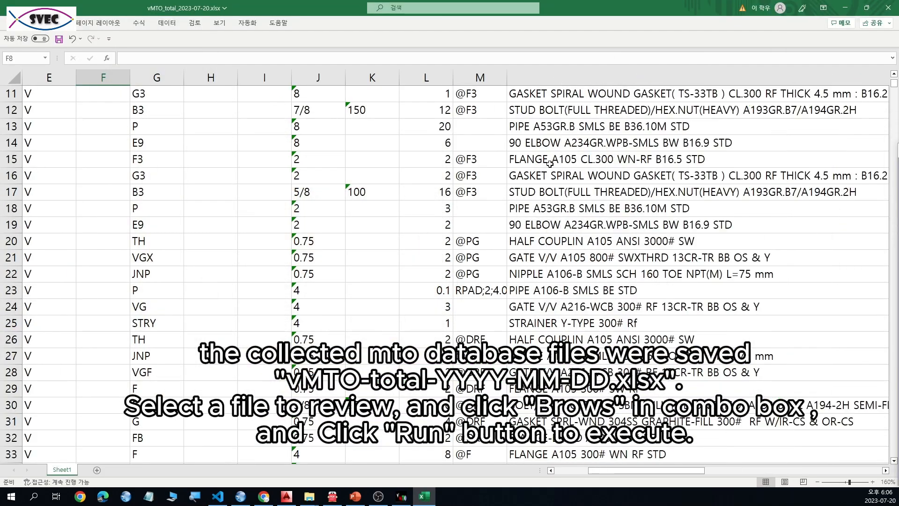
Step: Review the material descriptions in the collected MTO workbook and close it without saving
click(550, 164)
ctrl+scroll(571, 265, down, 1)
ctrl+scroll(571, 265, down, 3)
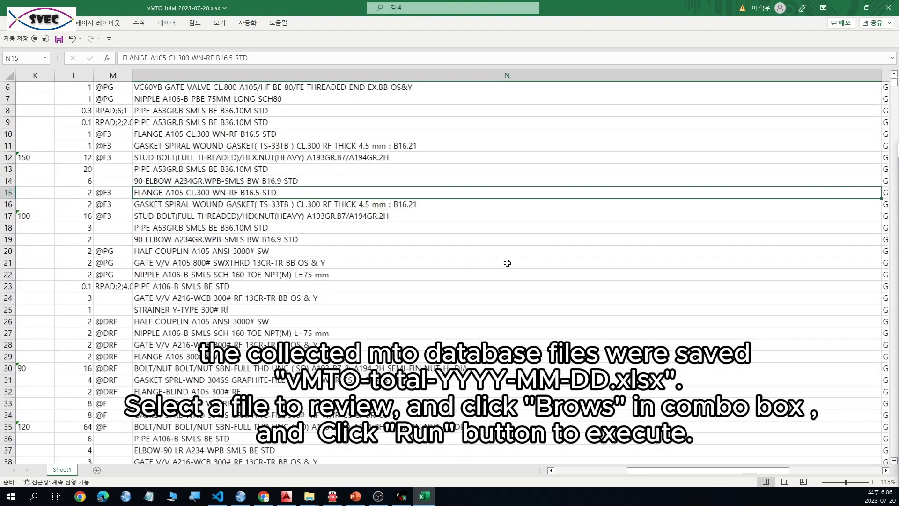
ctrl+scroll(416, 268, up, 2)
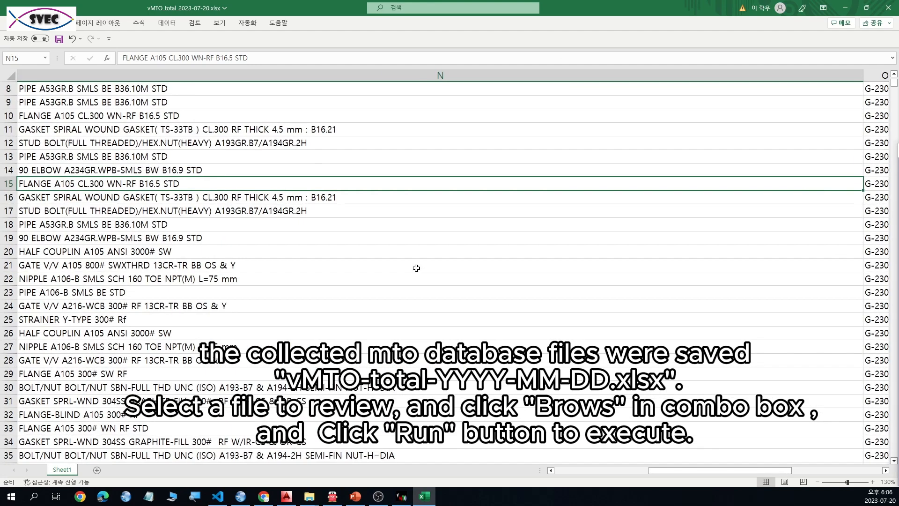
click(886, 12)
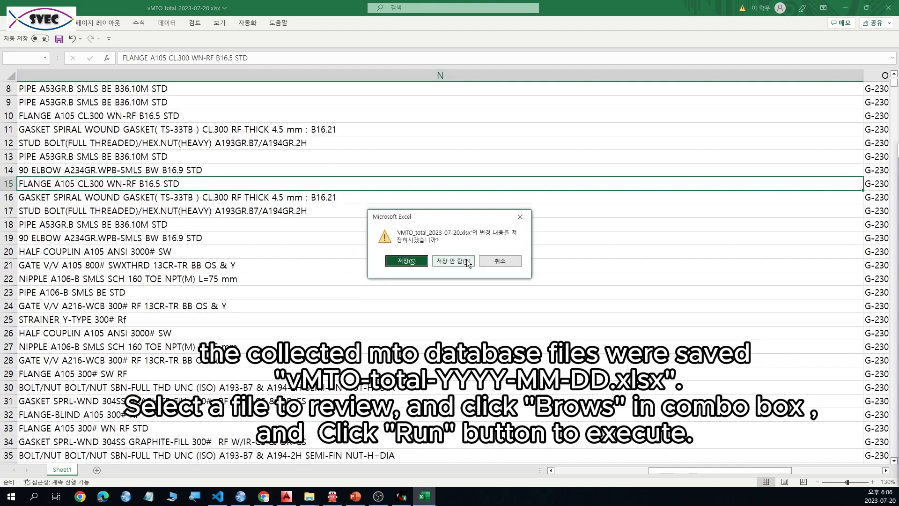
click(467, 260)
Step: Reopen vMTO_total_2023-07-20.xlsx in Excel and fit the DESCRIPT column to review the full material descriptions
drag(898, 154, 348, 81)
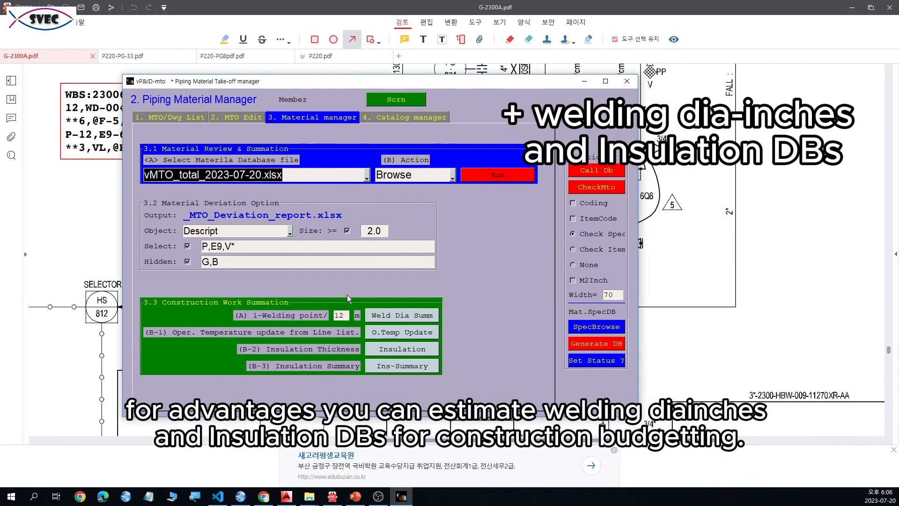
click(344, 175)
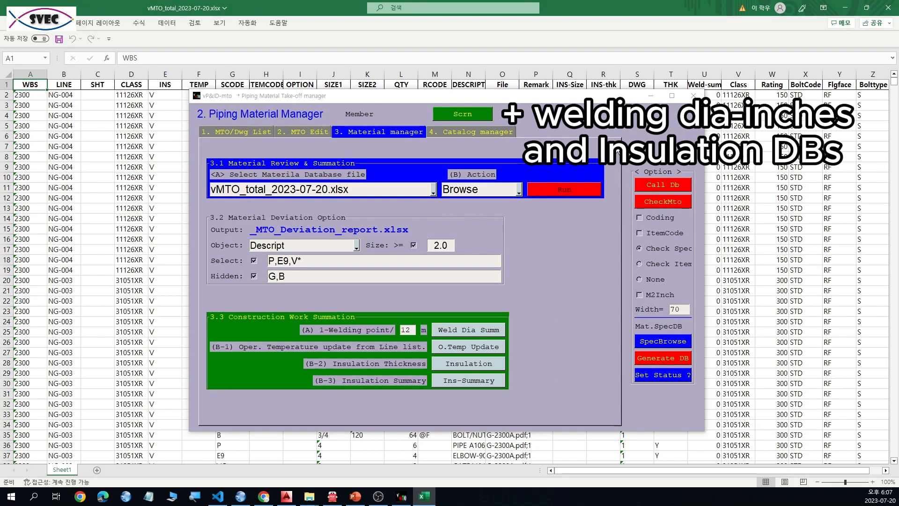
drag(443, 96, 456, 267)
click(486, 110)
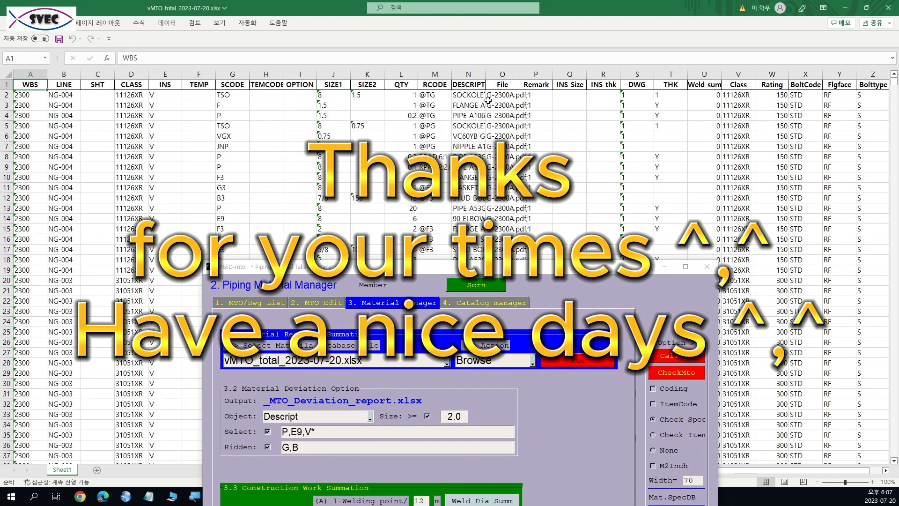
double_click(485, 77)
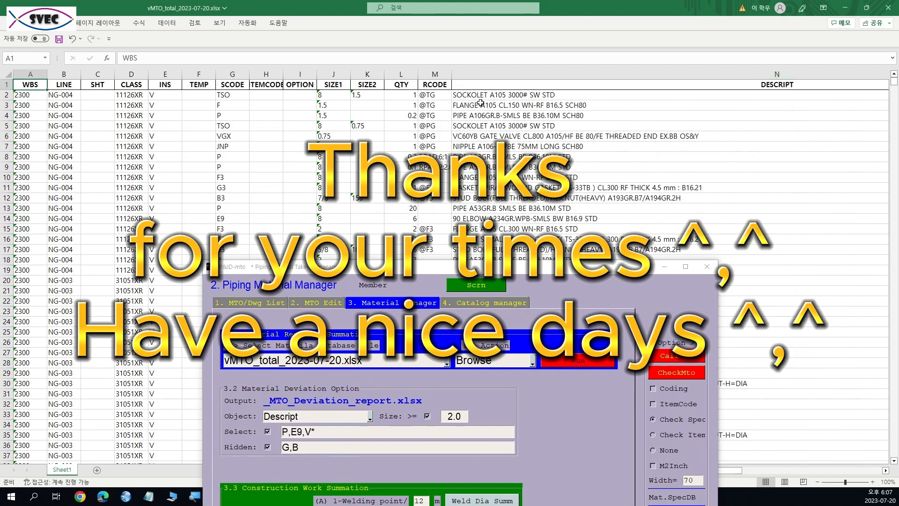
scroll(515, 150, down, 1)
ctrl+scroll(518, 150, down, 1)
ctrl+scroll(519, 152, down, 2)
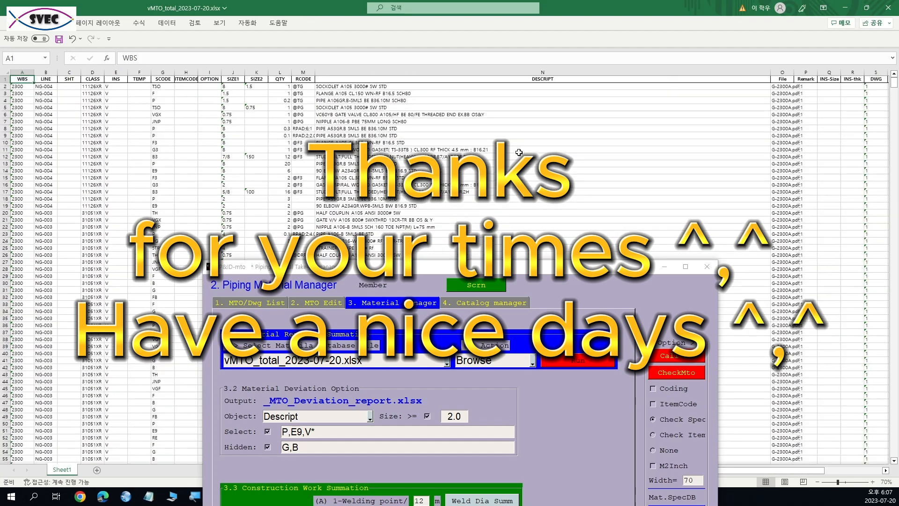